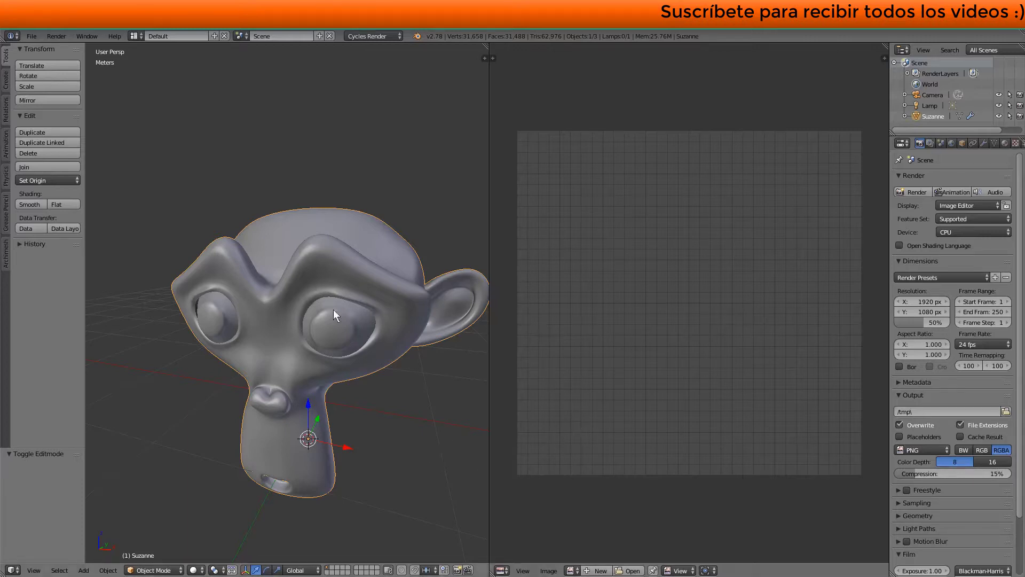
# Step: Widen the image editor area, put Suzanne in Edit Mode, and switch the image editor to Paint mode
pyautogui.moveTo(489, 513); pyautogui.dragTo(466, 330)
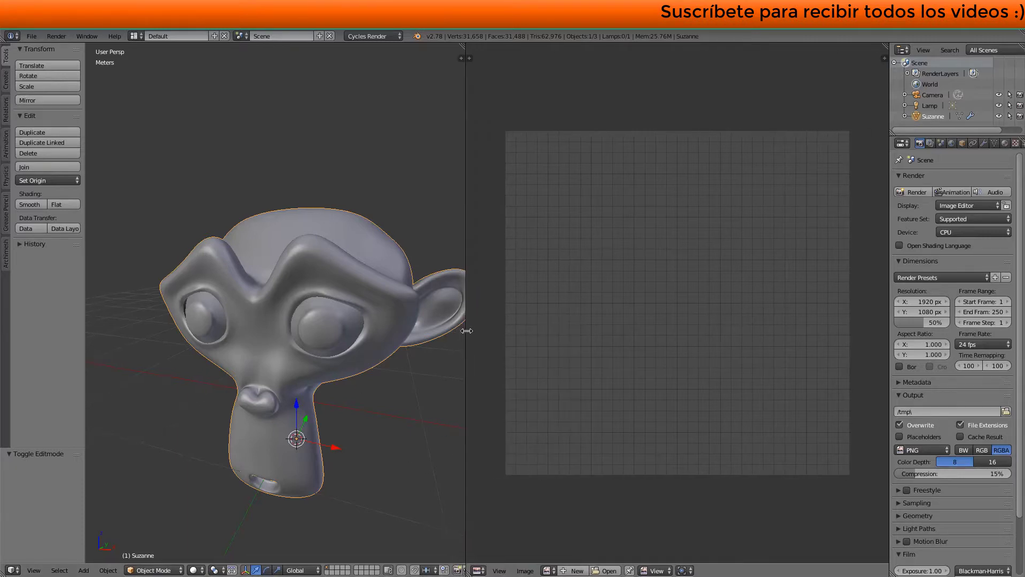
pyautogui.press('Tab')
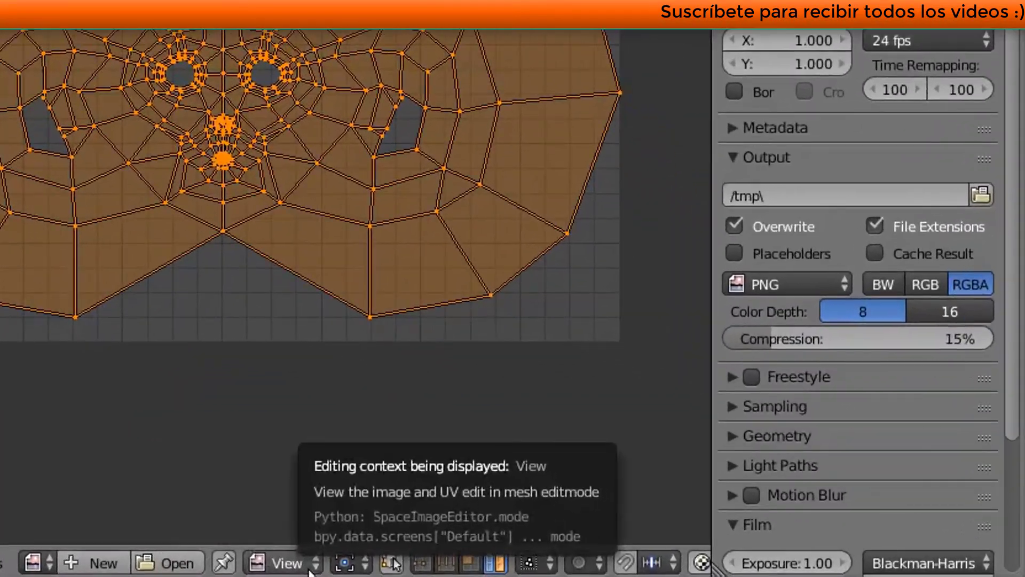
pyautogui.click(709, 571)
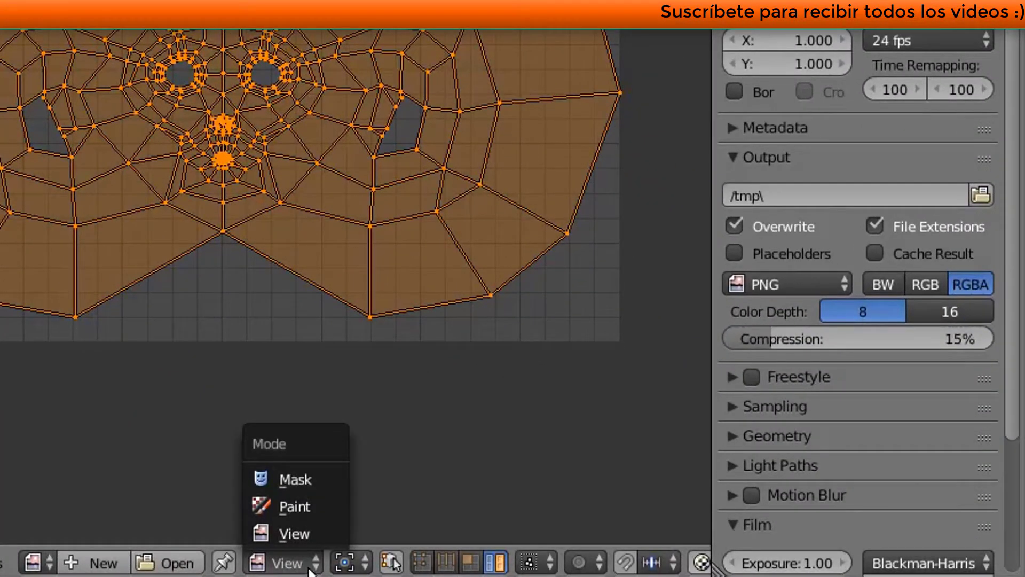
pyautogui.click(293, 508)
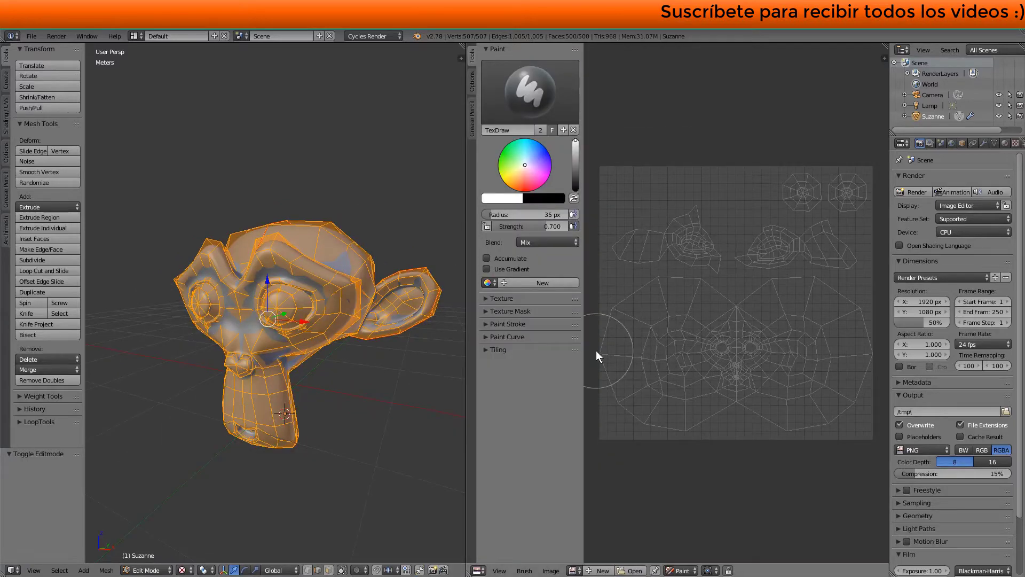
pyautogui.press('t')
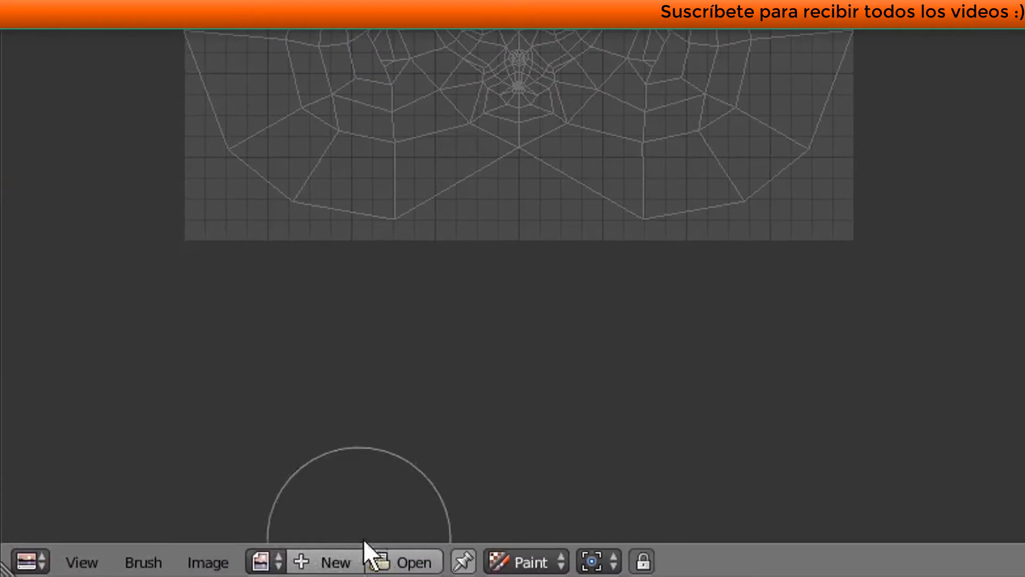
# Step: Create a new blank black 1024 by 1024 px image named Pintura
pyautogui.click(603, 571)
pyautogui.click(412, 340)
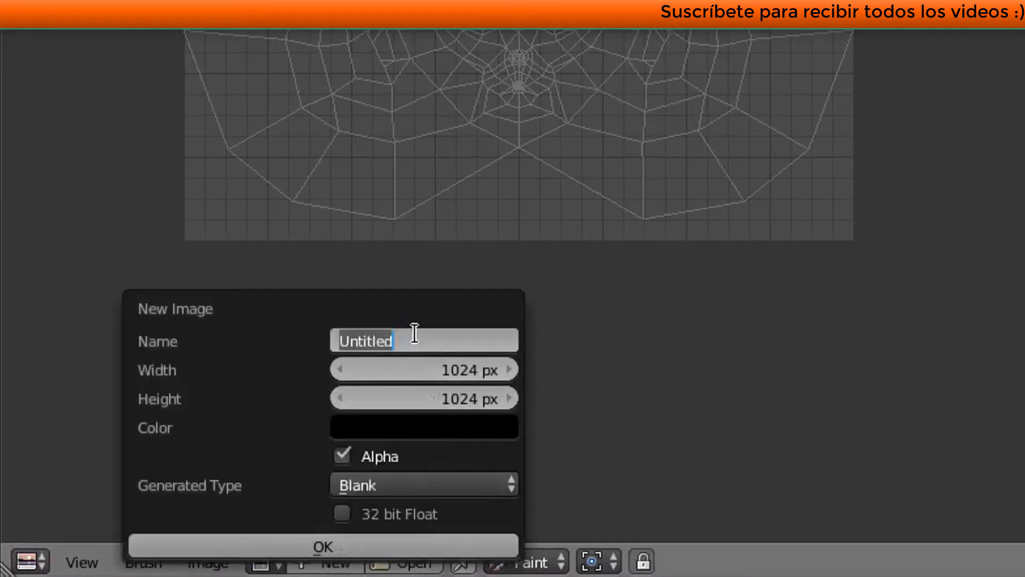
pyautogui.write('Pintura')
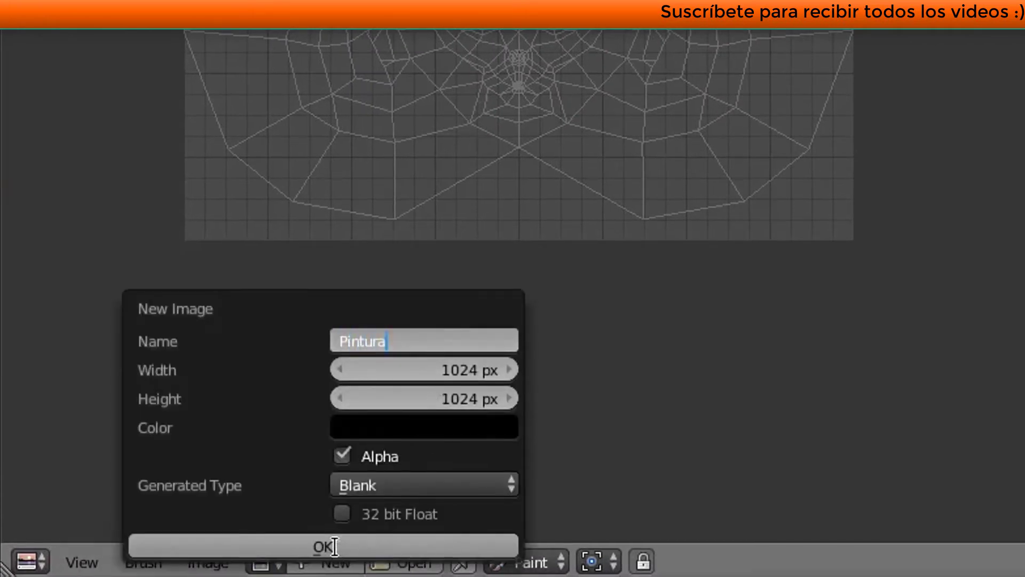
pyautogui.click(334, 546)
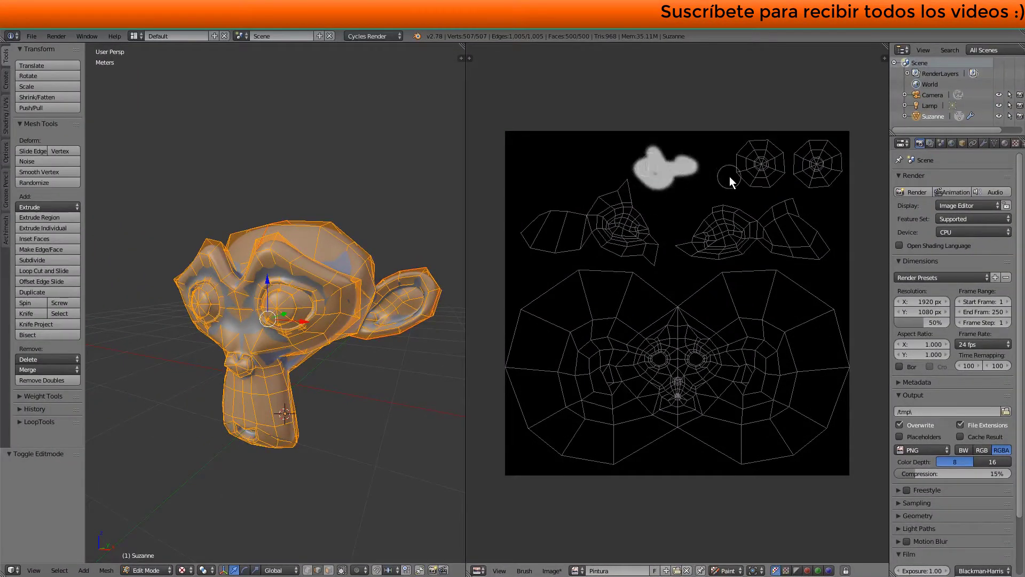
# Step: Switch the image editor area to the Node Editor and create a new node-based material for Suzanne
pyautogui.scroll(2, 304, 317)
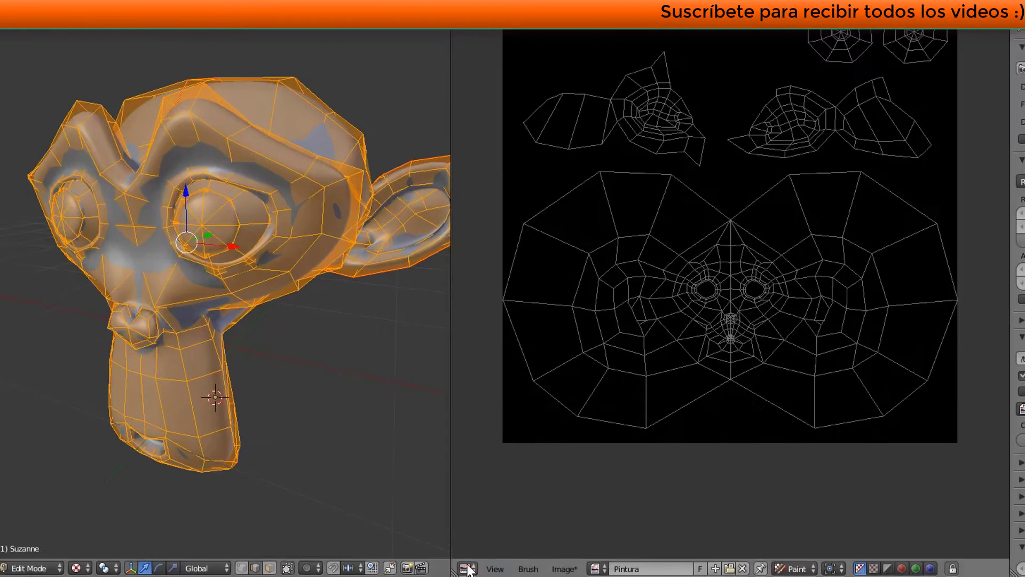
pyautogui.click(467, 568)
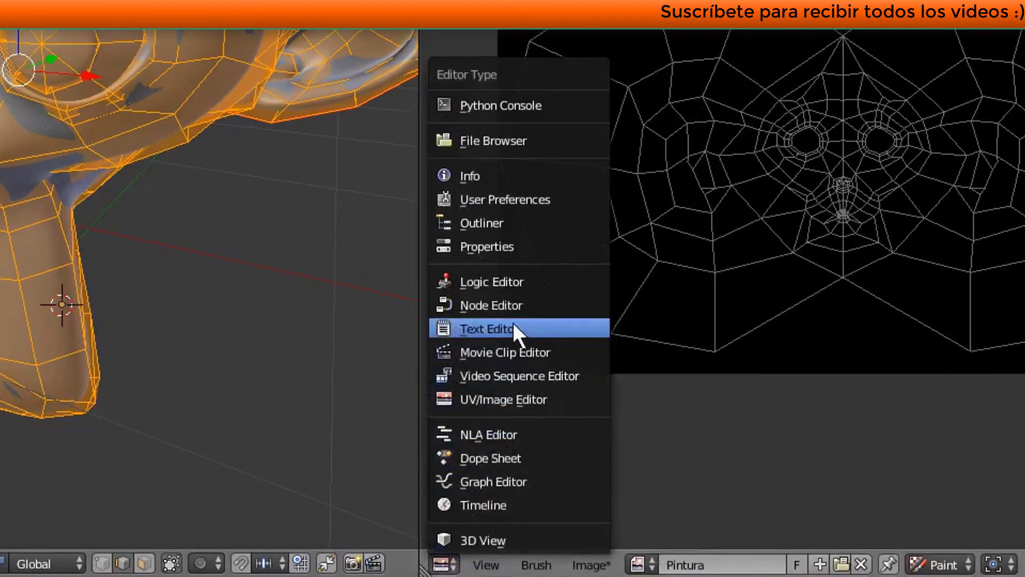
pyautogui.click(491, 305)
pyautogui.click(902, 565)
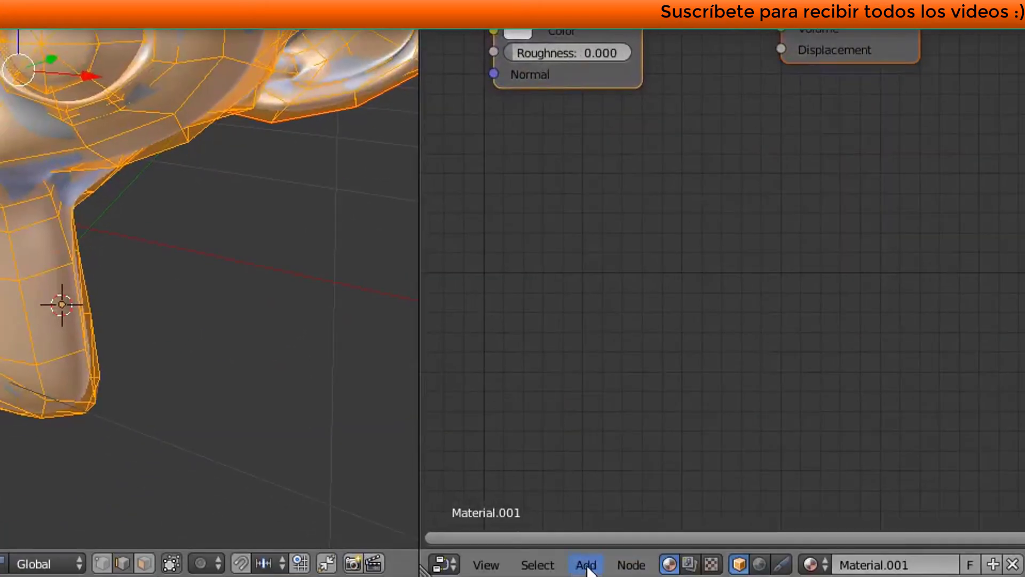
# Step: Add an Image Texture node below the Diffuse BSDF node and assign the Pintura image to it
pyautogui.click(587, 566)
pyautogui.moveTo(662, 457)
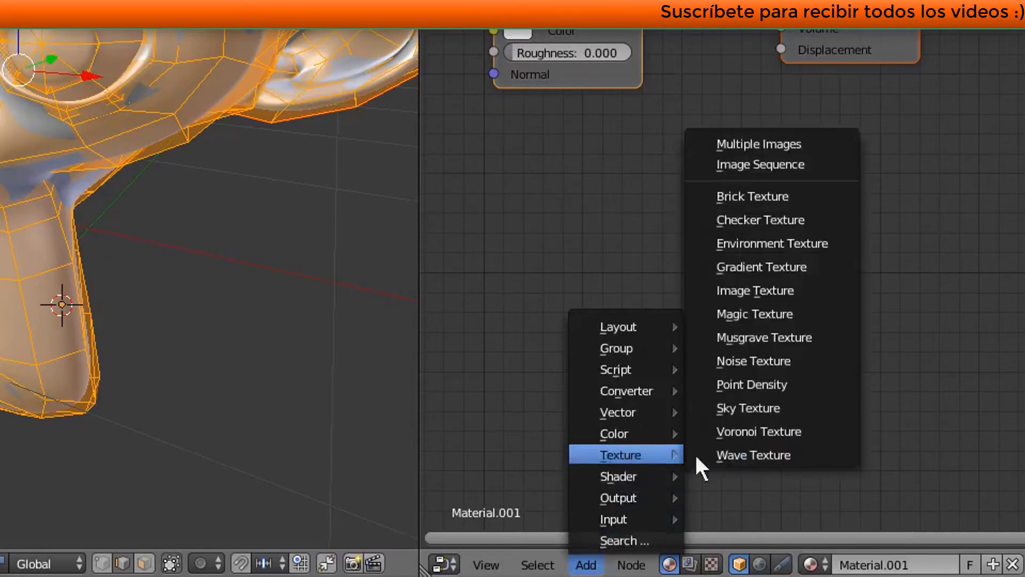
pyautogui.click(764, 291)
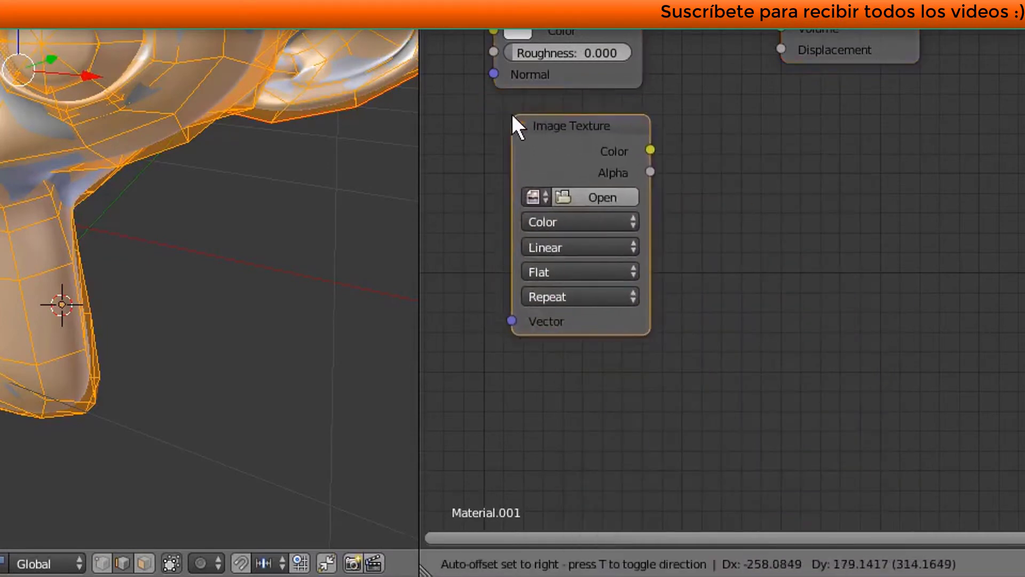
pyautogui.click(511, 115)
pyautogui.click(532, 197)
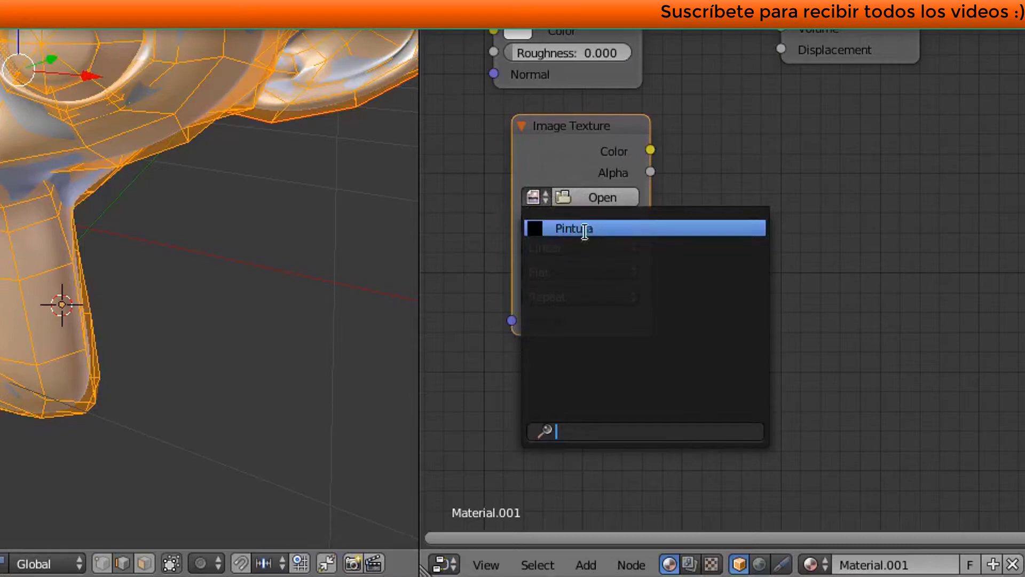
pyautogui.click(566, 229)
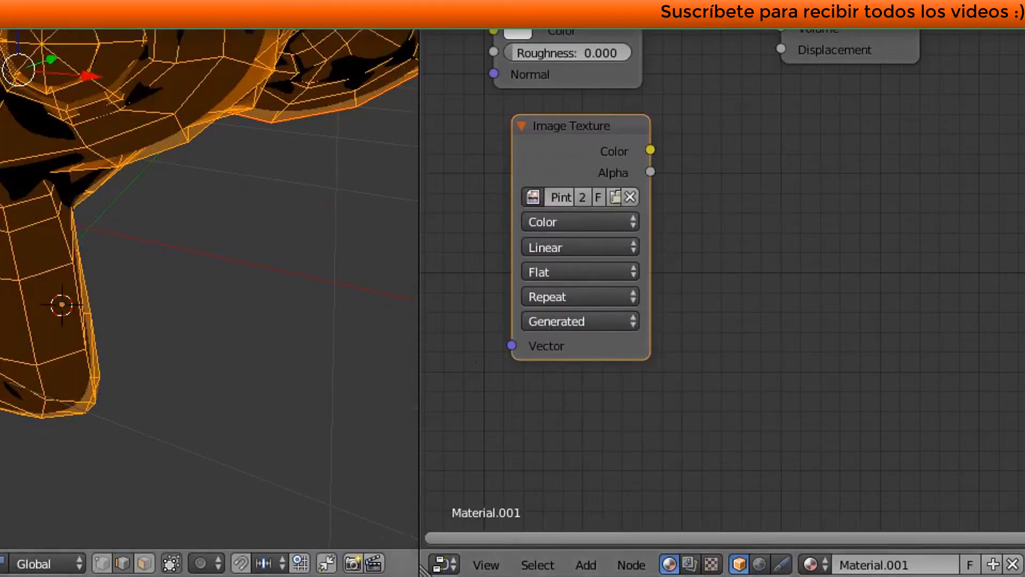
# Step: Spread the nodes apart and connect the Image Texture's Color output to the Diffuse BSDF's Color input
pyautogui.moveTo(551, 131); pyautogui.dragTo(440, 96)
pyautogui.press('a')
pyautogui.press('a')
pyautogui.moveTo(554, 130); pyautogui.dragTo(578, 145)
pyautogui.moveTo(704, 182); pyautogui.dragTo(832, 201)
pyautogui.moveTo(604, 159); pyautogui.dragTo(704, 190)
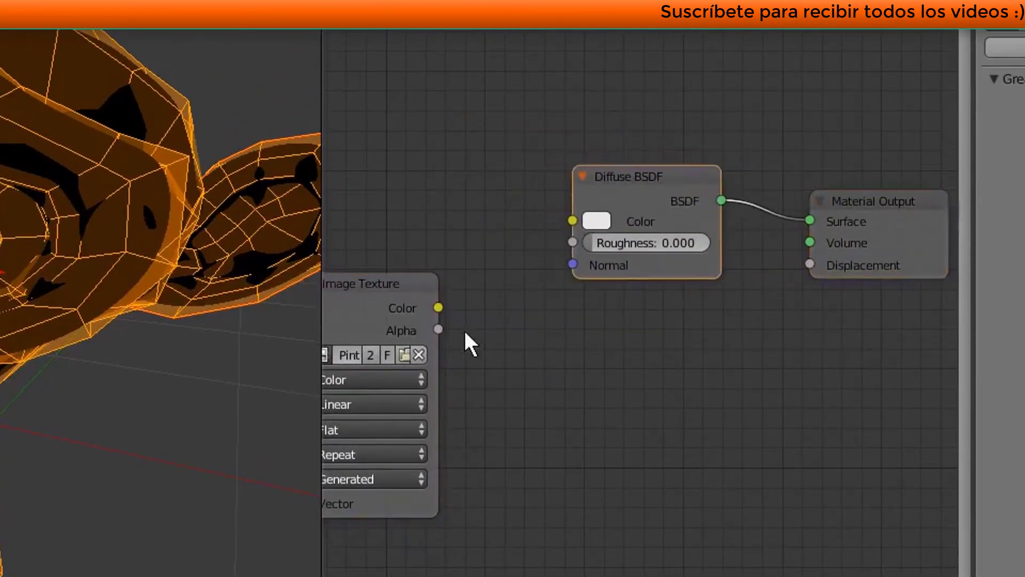
pyautogui.moveTo(438, 308); pyautogui.dragTo(572, 220)
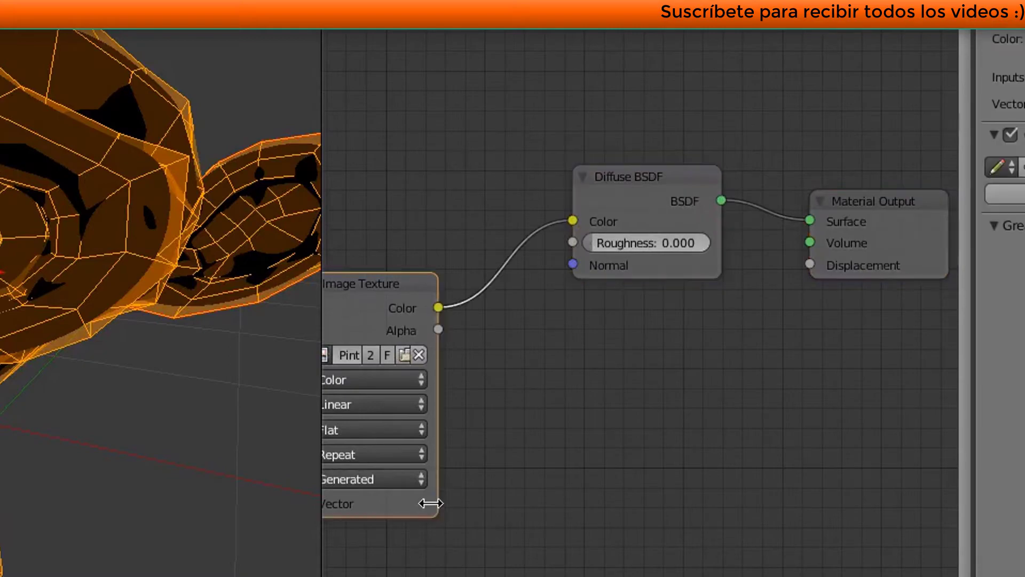
# Step: Return the node area to the UV/Image Editor and set the 3D view's shading to Texture
pyautogui.click(380, 564)
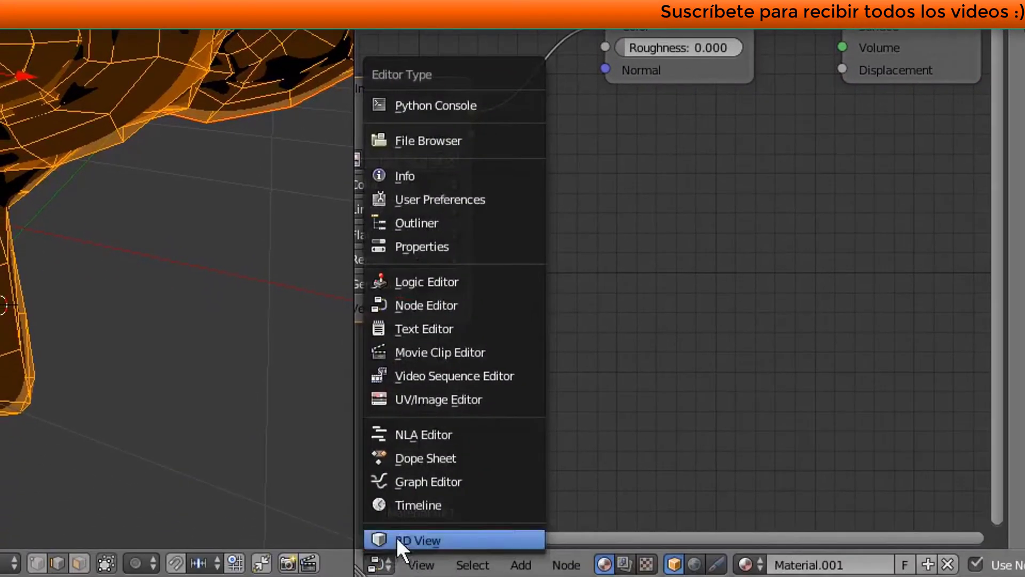
pyautogui.click(428, 399)
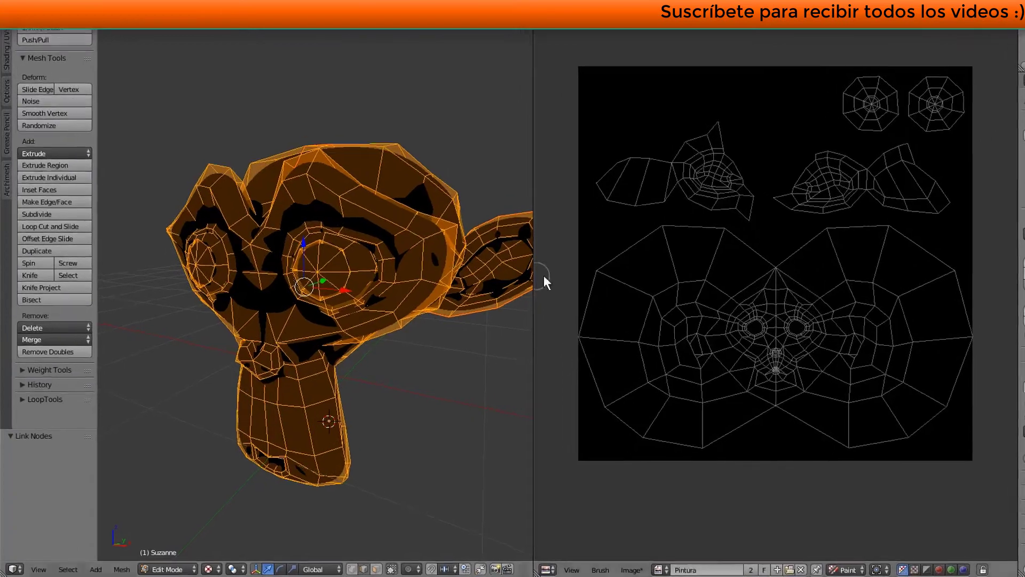
pyautogui.press('Tab')
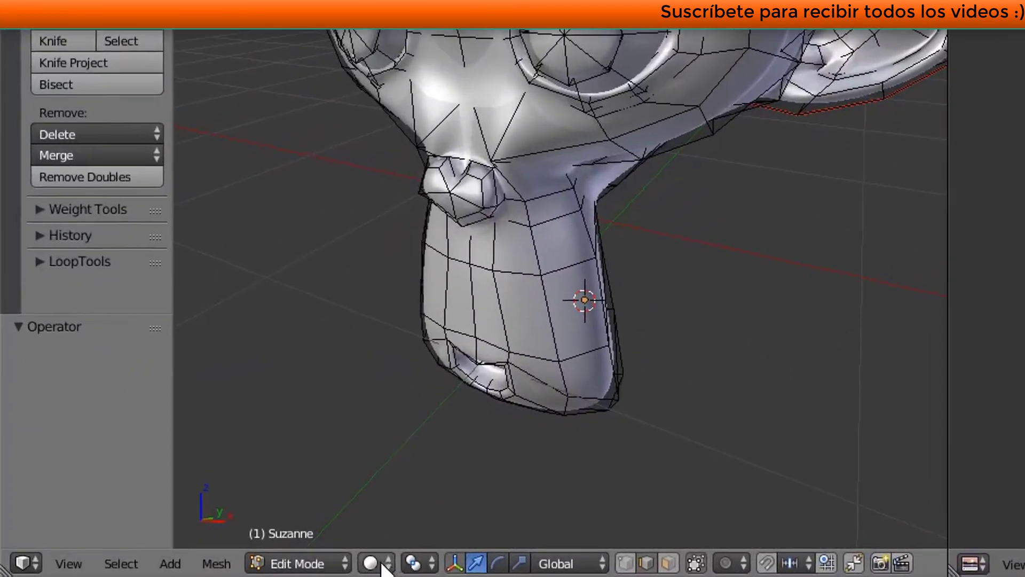
pyautogui.click(260, 568)
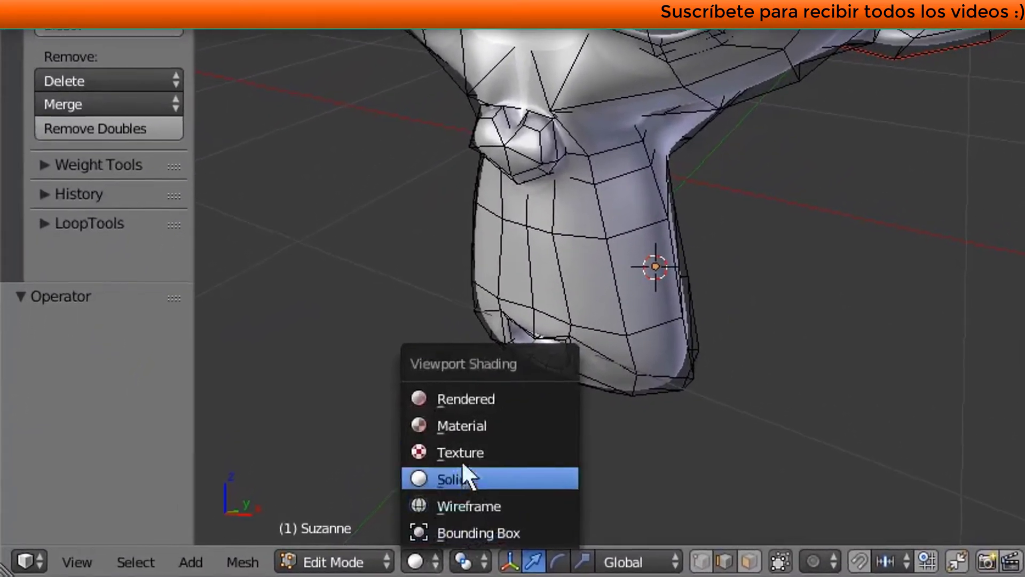
pyautogui.click(481, 457)
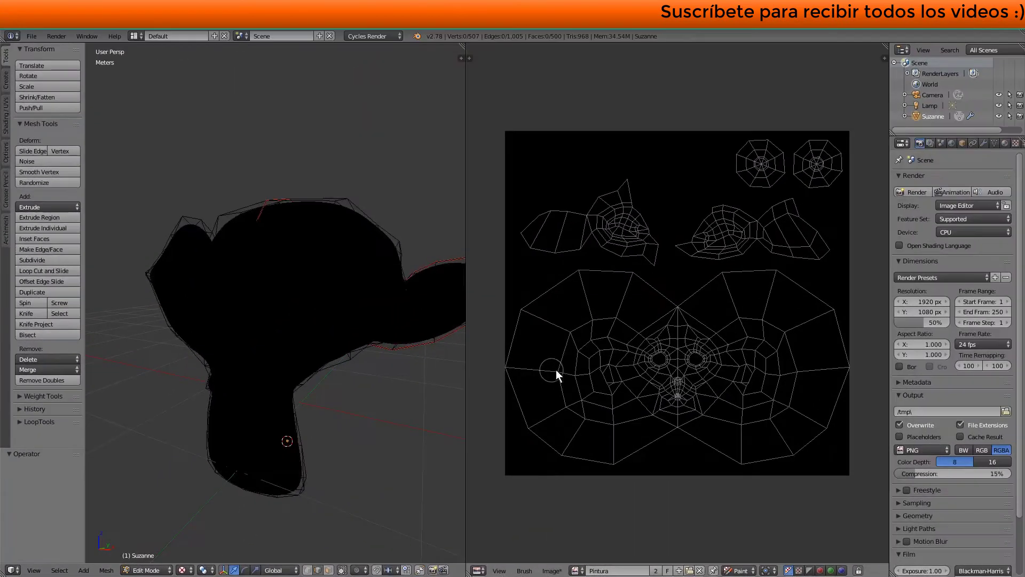
# Step: Paint a white test stroke over the face region of the Pintura image and undo it
pyautogui.moveTo(816, 226); pyautogui.dragTo(882, 287)
pyautogui.moveTo(683, 355)
pyautogui.mouseDown()
pyautogui.moveTo(662, 353)
pyautogui.moveTo(677, 358)
pyautogui.mouseUp()
pyautogui.scroll(-1, 462, 347)
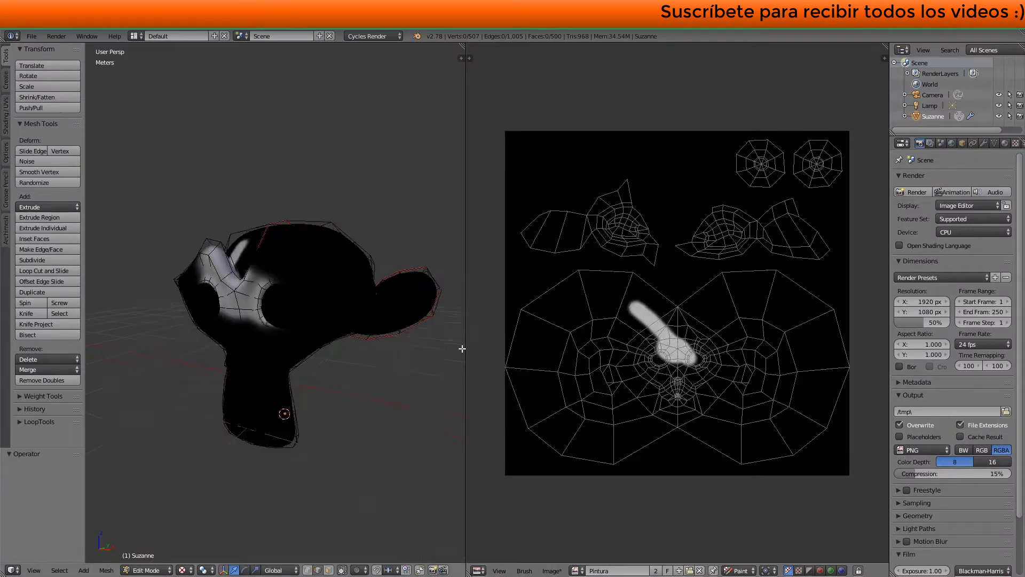
pyautogui.scroll(1, 468, 351)
pyautogui.hotkey('ctrl', 'z')
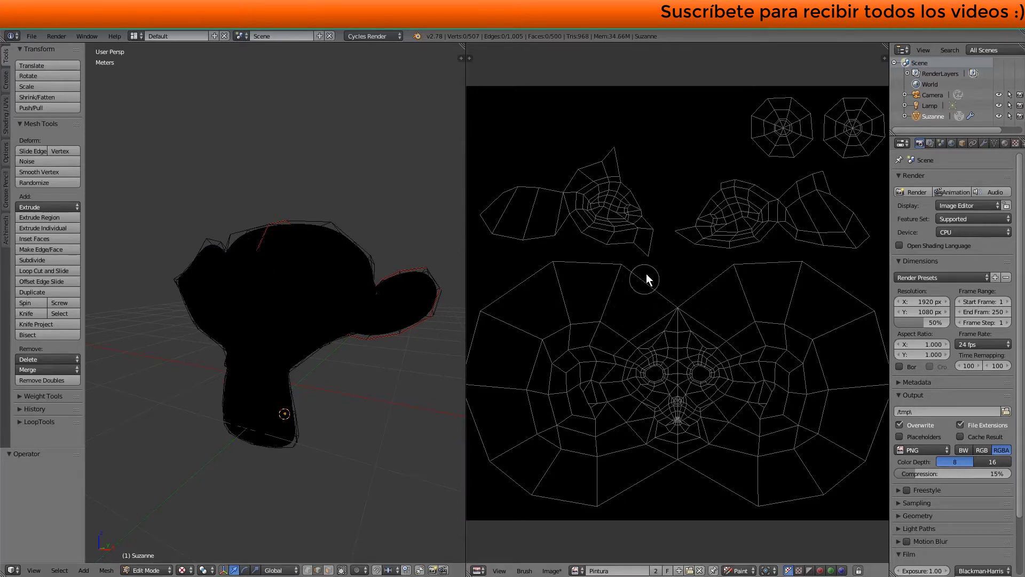
pyautogui.scroll(-1, 662, 243)
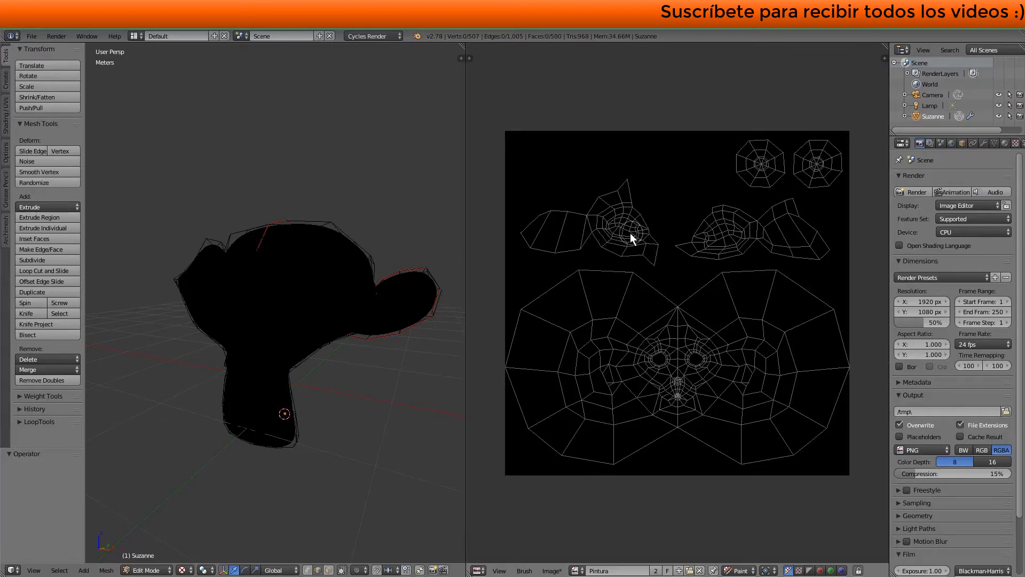
# Step: Show the image editor's painting tools and choose the Fill brush
pyautogui.press('t')
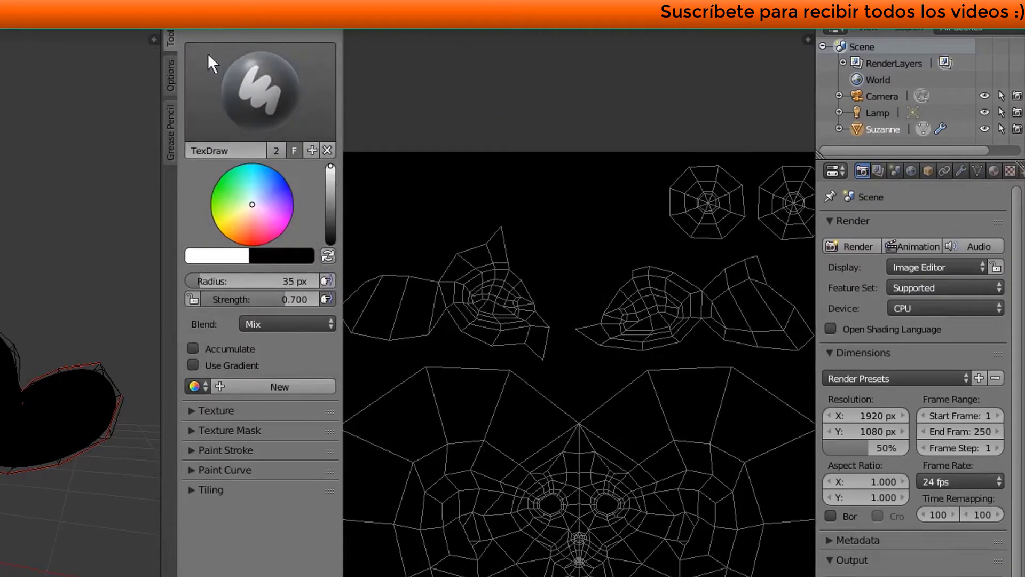
pyautogui.scroll(-1, 540, 412)
pyautogui.click(255, 83)
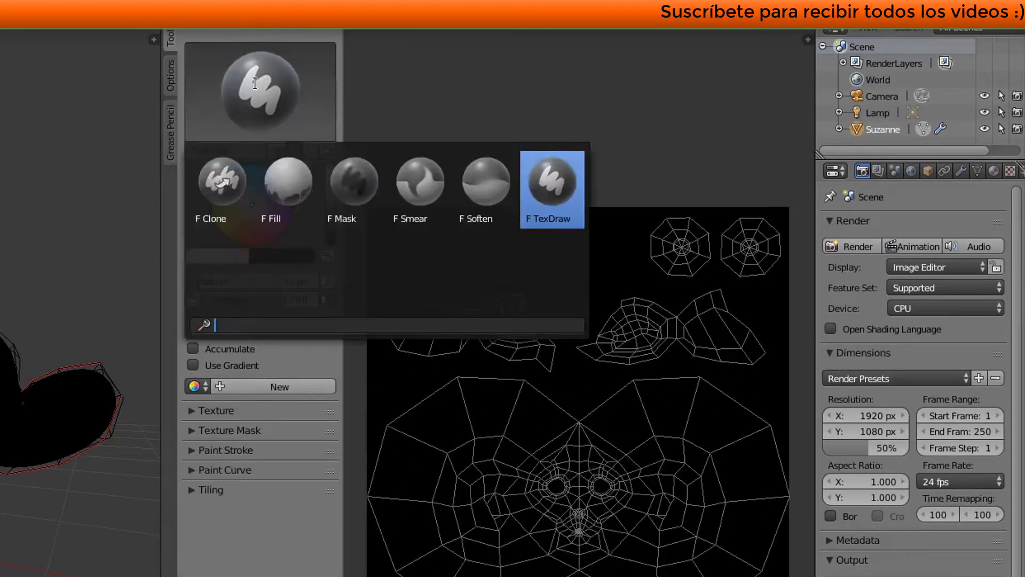
pyautogui.click(255, 82)
pyautogui.click(258, 79)
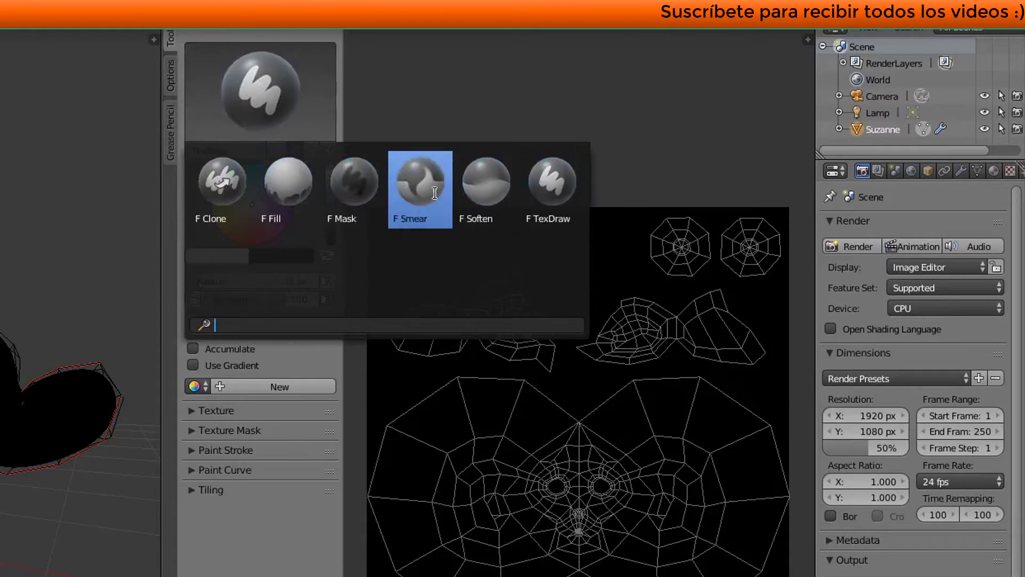
pyautogui.click(289, 184)
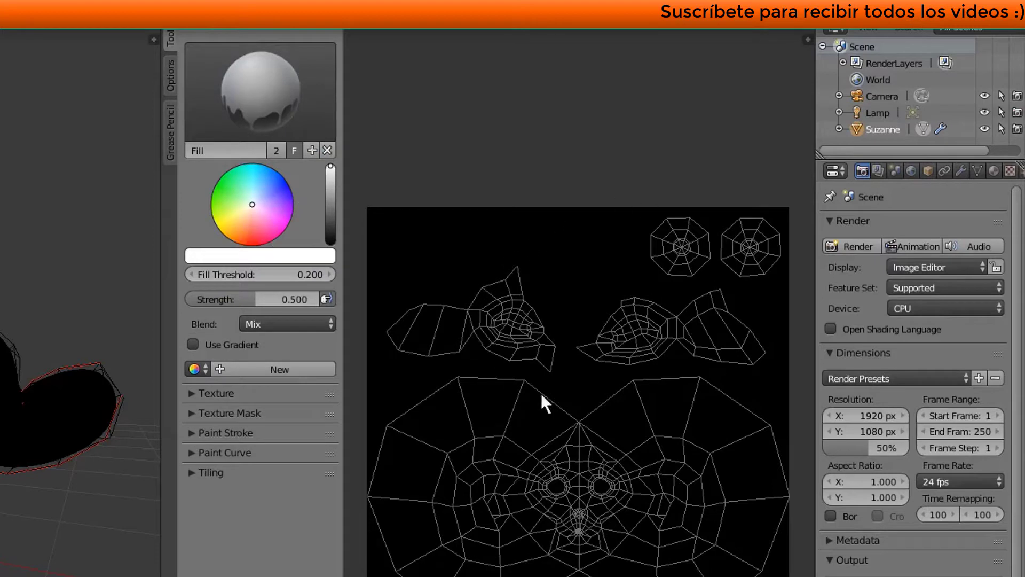
# Step: Set the fill color to a light blue and fill the whole Pintura image with it
pyautogui.moveTo(252, 201); pyautogui.dragTo(273, 192)
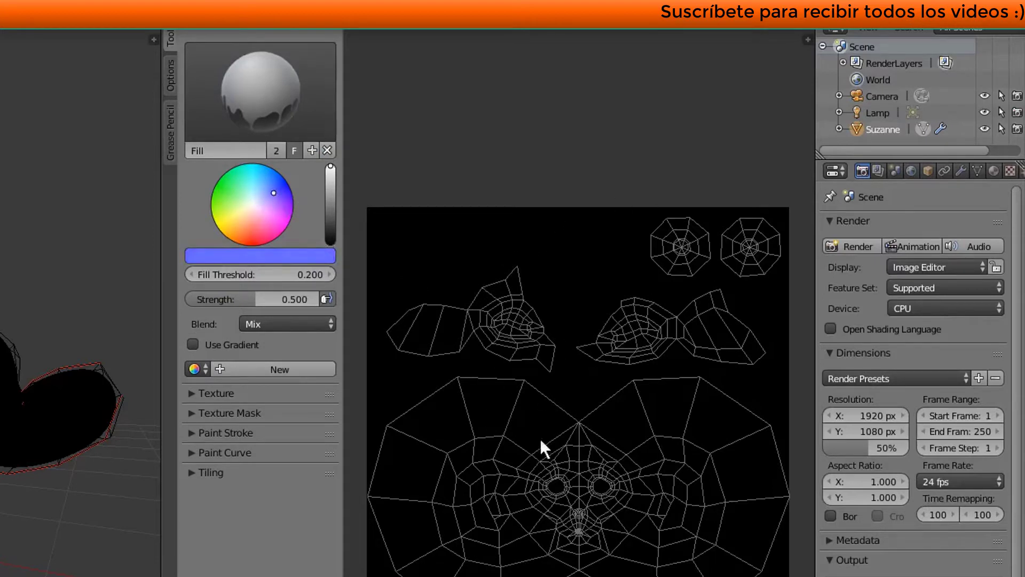
pyautogui.click(581, 377)
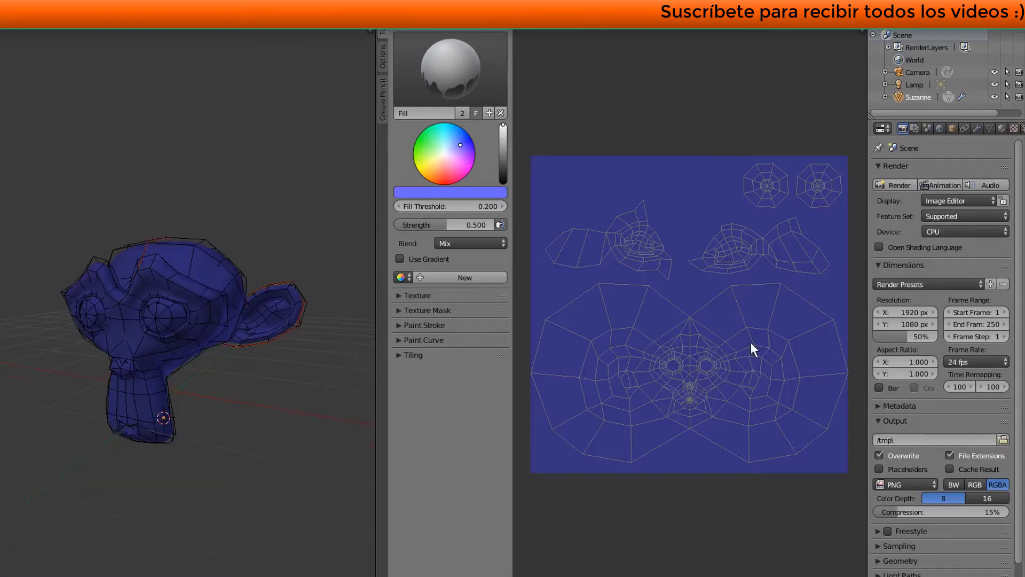
pyautogui.scroll(2, 167, 328)
pyautogui.moveTo(167, 327); pyautogui.dragTo(659, 344, button='middle')
# Step: Switch to the TexDraw brush, undo its test stroke, and set the brush radius to 142 px
pyautogui.click(442, 67)
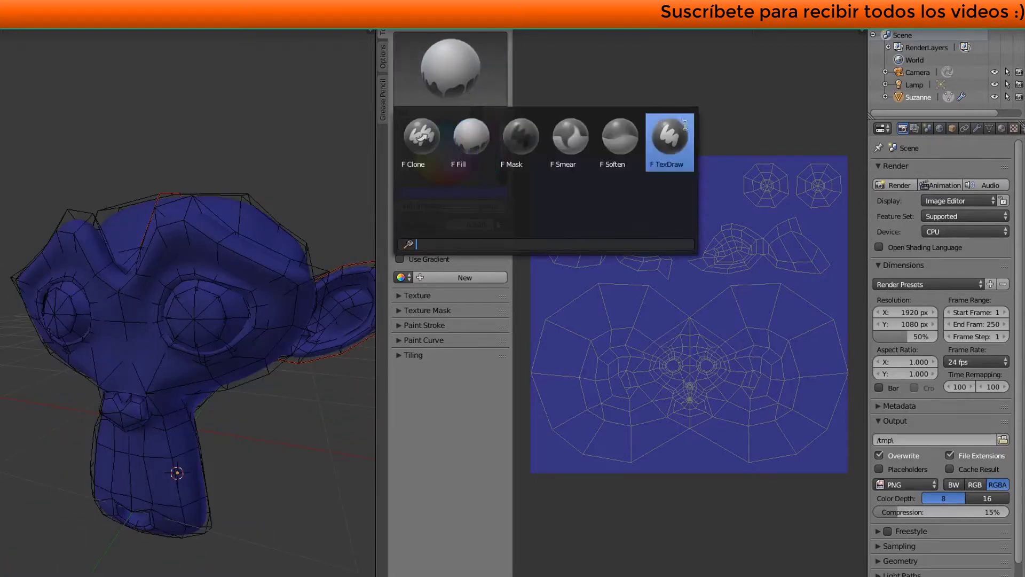
pyautogui.click(675, 145)
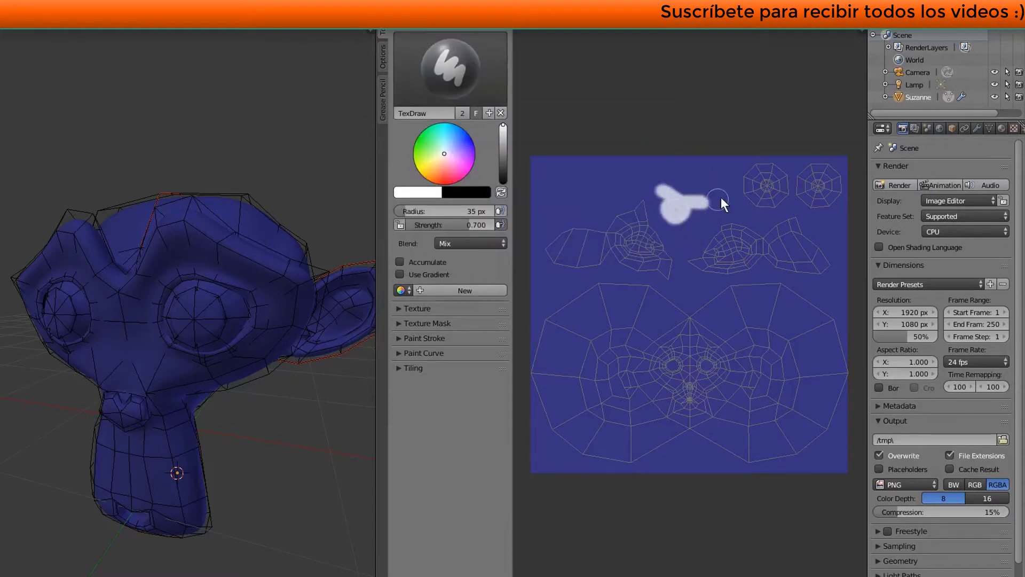
pyautogui.hotkey('ctrl', 'z')
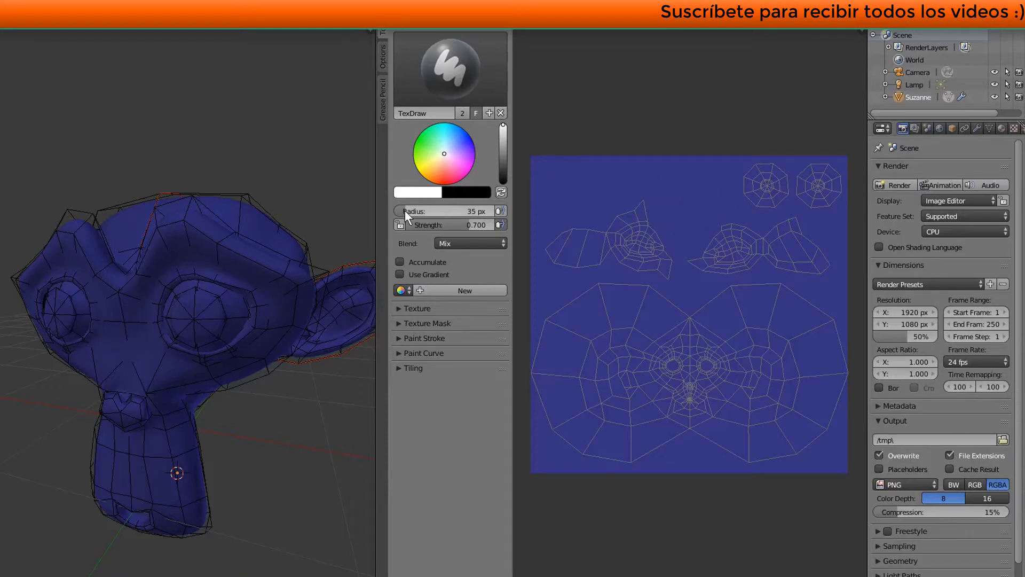
pyautogui.moveTo(405, 210); pyautogui.dragTo(427, 211)
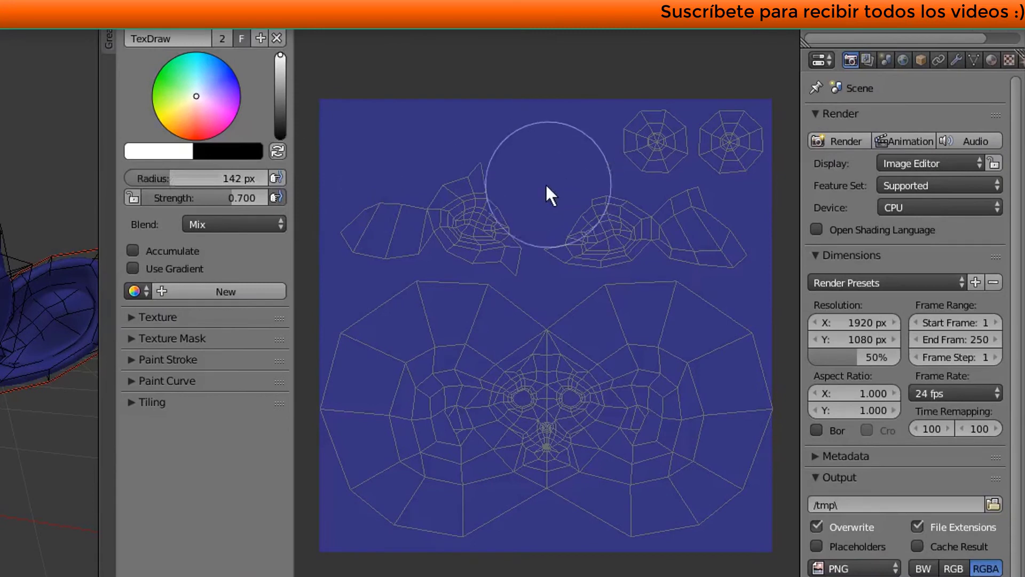
# Step: Paint a white test stroke above the face islands, undo it, and set the brush radius to 44 px
pyautogui.moveTo(521, 181); pyautogui.dragTo(568, 211)
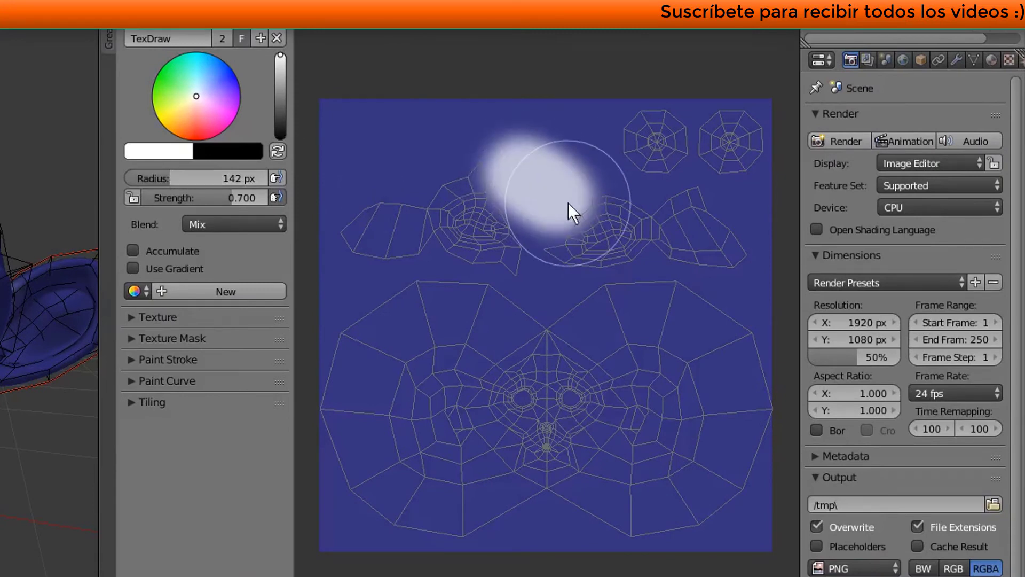
pyautogui.hotkey('ctrl', 'z')
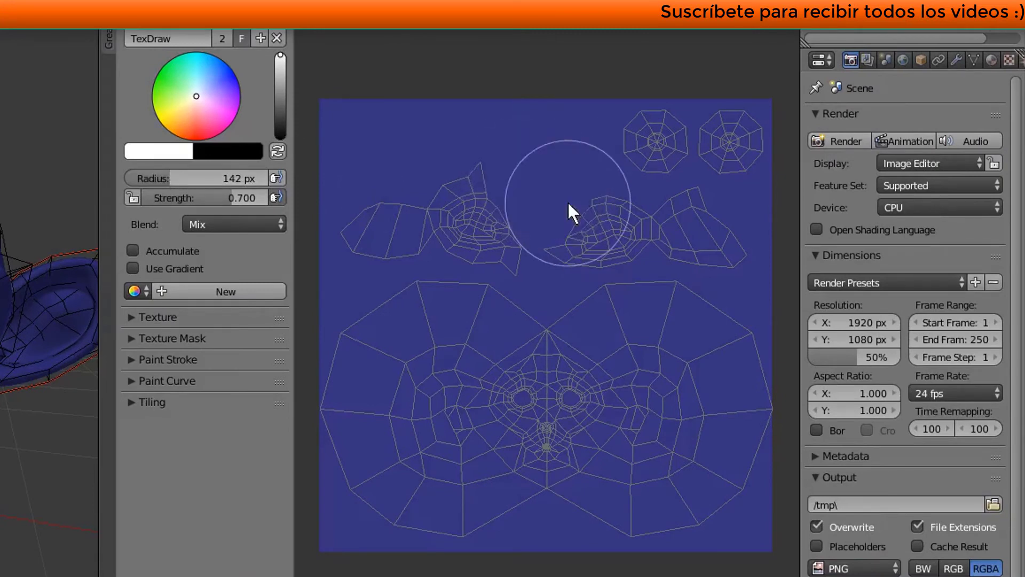
pyautogui.press('f')
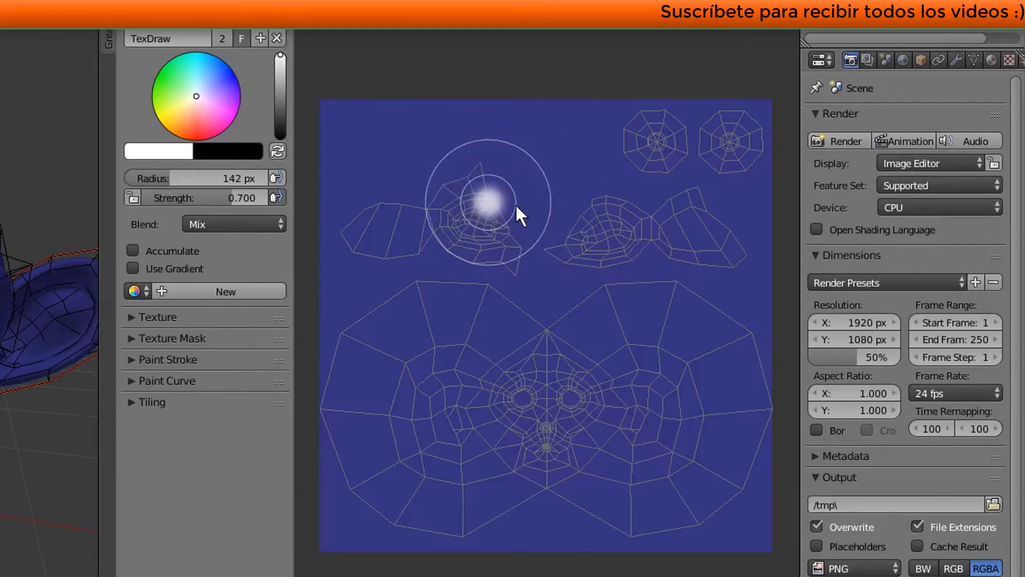
pyautogui.click(507, 204)
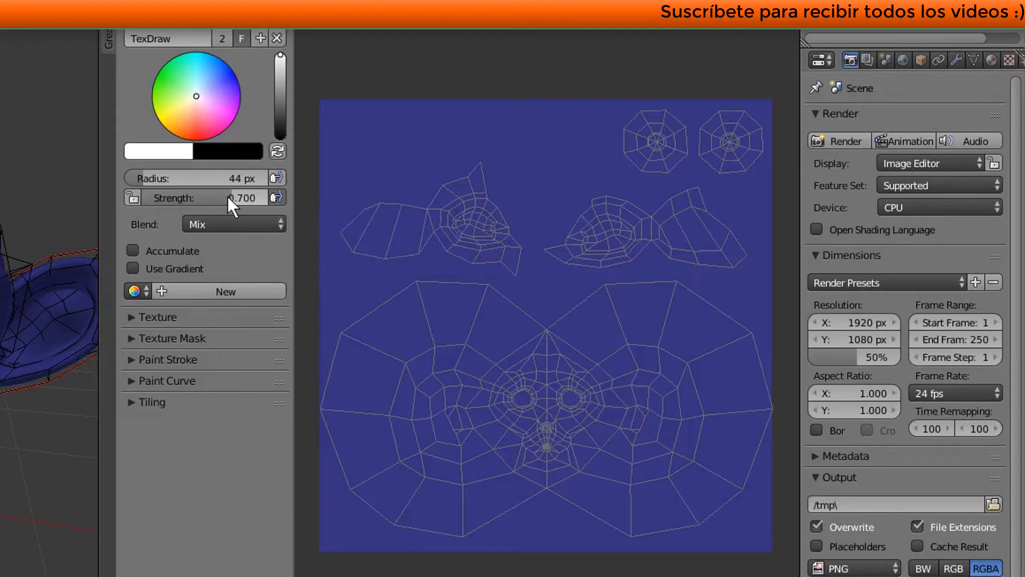
# Step: Test white strokes at brush strengths 0.193 and 0.969, undoing the paint after each test
pyautogui.moveTo(232, 200); pyautogui.dragTo(172, 196)
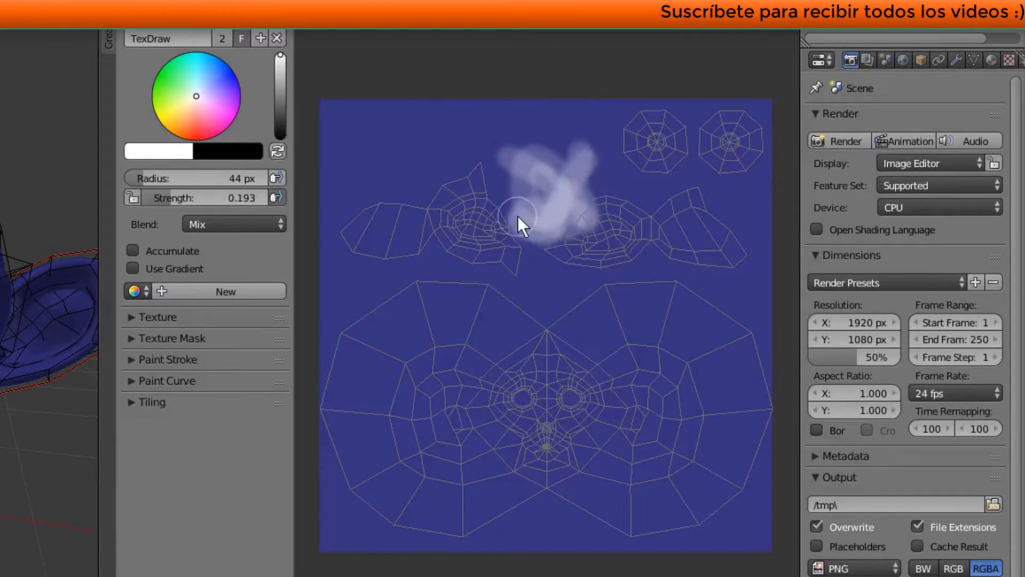
pyautogui.hotkey('ctrl', 'z')
pyautogui.moveTo(178, 200); pyautogui.dragTo(267, 197)
pyautogui.moveTo(496, 202)
pyautogui.mouseDown()
pyautogui.moveTo(539, 230)
pyautogui.moveTo(535, 246)
pyautogui.moveTo(614, 355)
pyautogui.moveTo(513, 380)
pyautogui.moveTo(535, 357)
pyautogui.mouseUp()
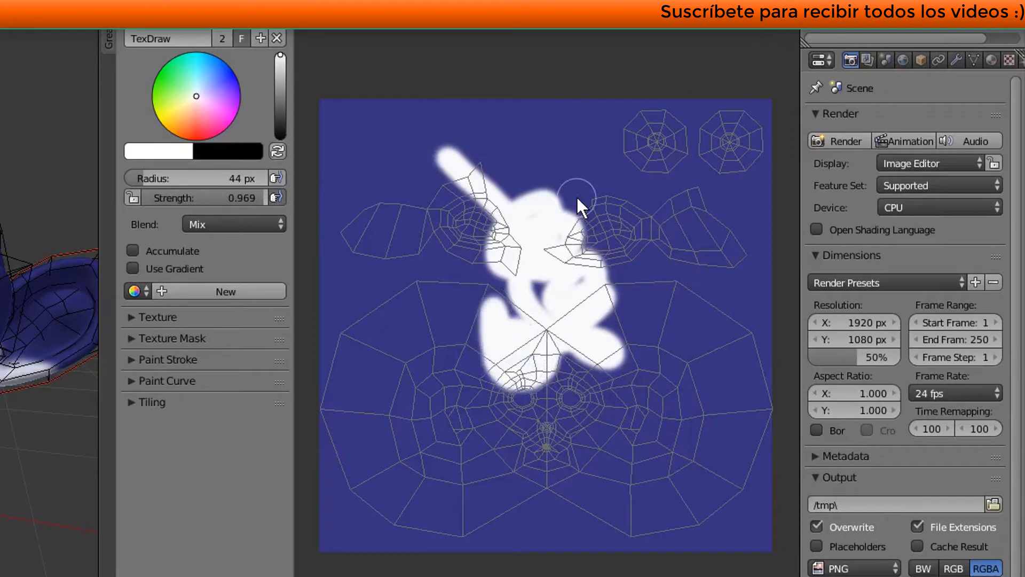
pyautogui.hotkey('ctrl', 'z')
# Step: Set the brush strength to 0.603 and its color to light orange, and undo the test stroke
pyautogui.moveTo(262, 198); pyautogui.dragTo(217, 198)
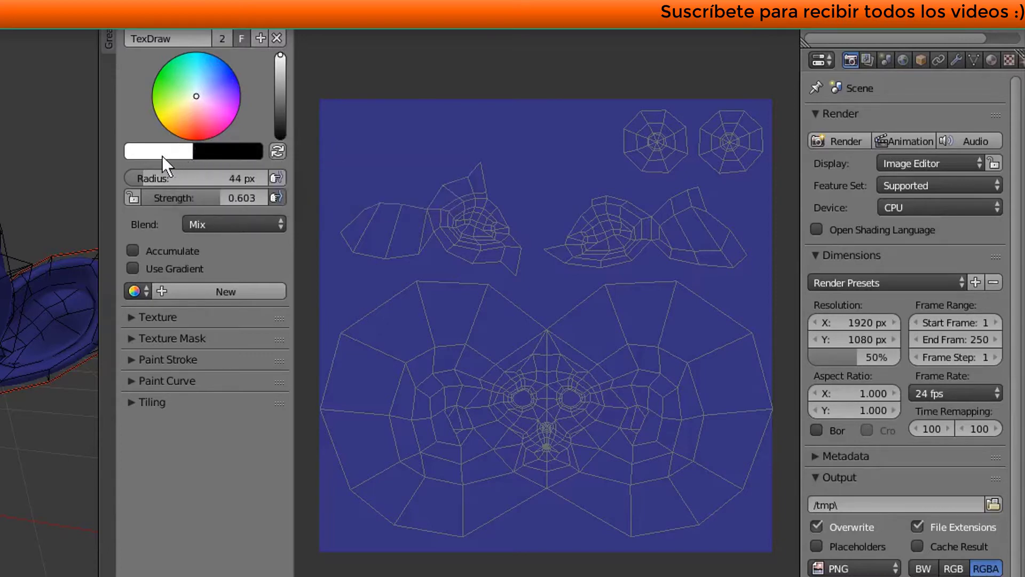
pyautogui.moveTo(195, 97)
pyautogui.mouseDown()
pyautogui.moveTo(180, 111)
pyautogui.moveTo(187, 123)
pyautogui.mouseUp()
pyautogui.moveTo(470, 163)
pyautogui.mouseDown()
pyautogui.moveTo(533, 320)
pyautogui.moveTo(484, 331)
pyautogui.moveTo(516, 327)
pyautogui.mouseUp()
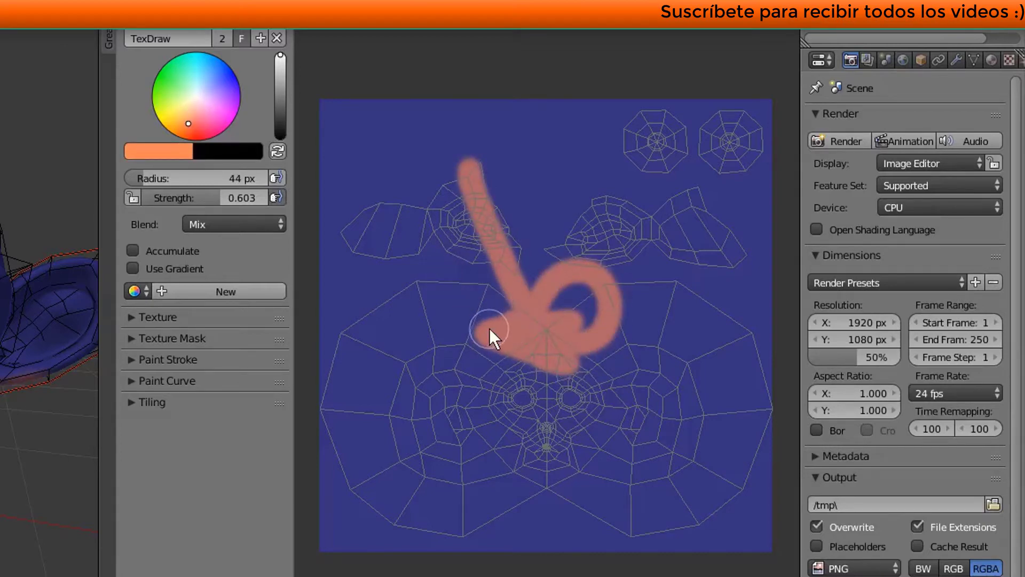
pyautogui.hotkey('ctrl', 'z')
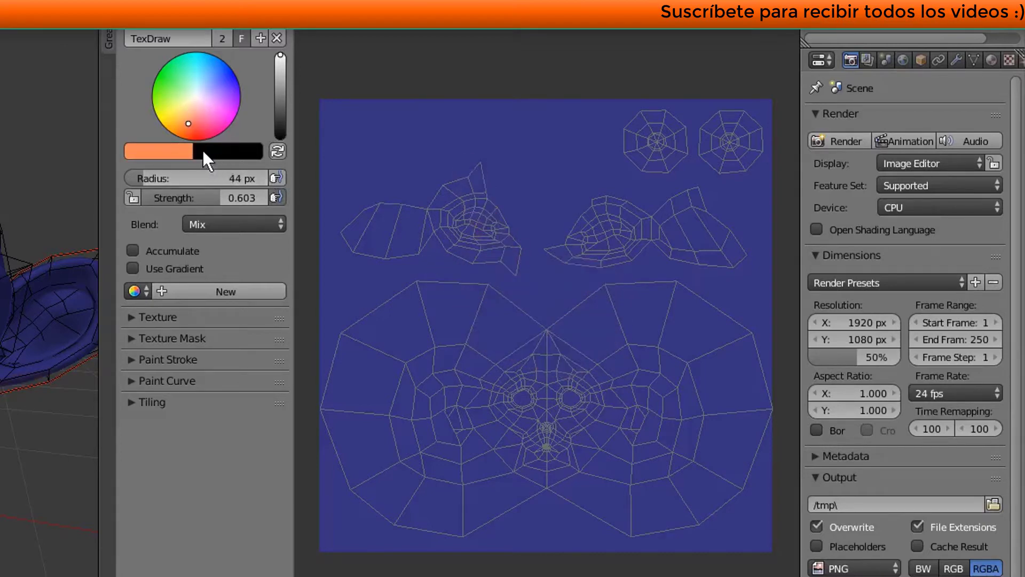
# Step: Swap the primary and secondary brush colors, undo a black test stroke, and use a darker orange as the primary color
pyautogui.click(277, 152)
pyautogui.moveTo(470, 208)
pyautogui.mouseDown()
pyautogui.moveTo(603, 297)
pyautogui.moveTo(523, 187)
pyautogui.moveTo(524, 225)
pyautogui.mouseUp()
pyautogui.hotkey('ctrl', 'z')
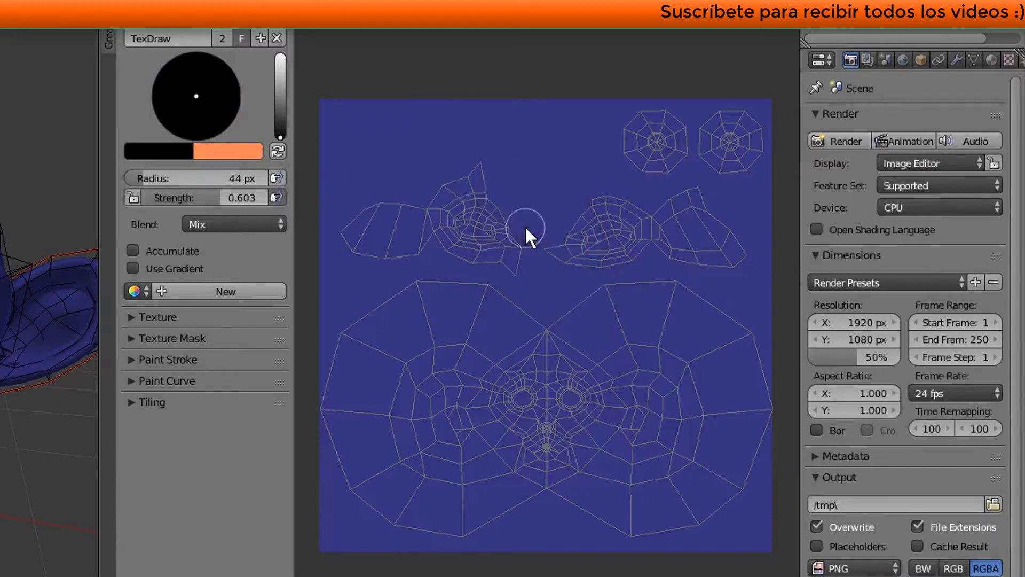
pyautogui.hotkey('ctrl', 'z')
# Step: Set the TexDraw brush radius to 14 px for painting around the eyes on the UV layout
pyautogui.scroll(4, 509, 427)
pyautogui.scroll(-2, 509, 427)
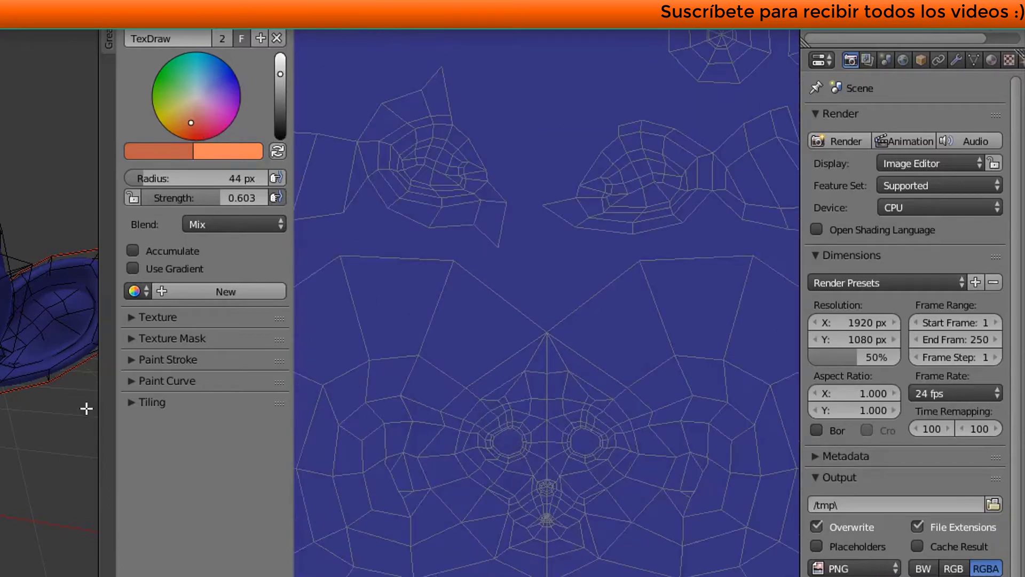
pyautogui.scroll(2, 603, 469)
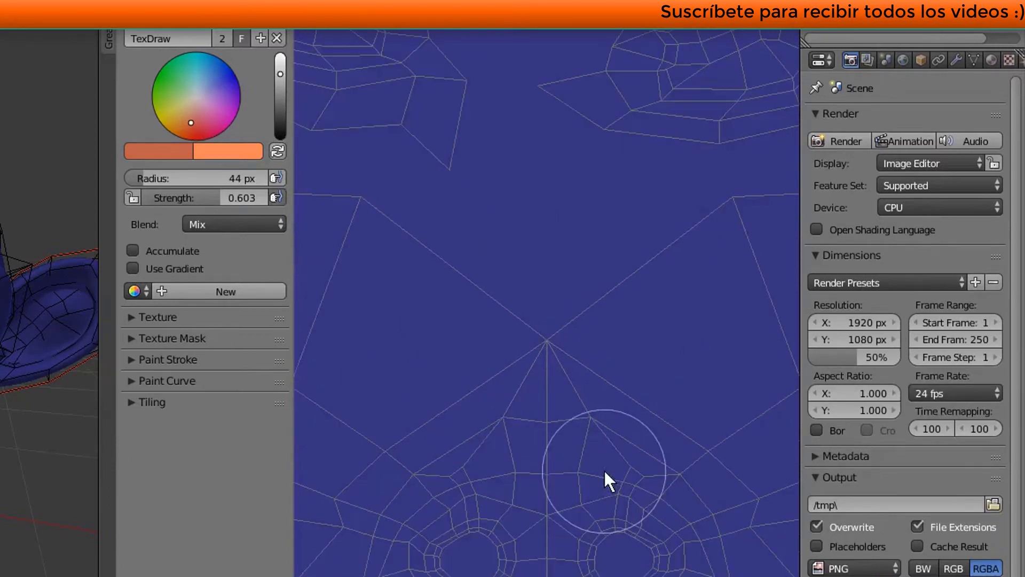
pyautogui.scroll(-4, 598, 464)
pyautogui.scroll(4, 555, 434)
pyautogui.scroll(1, 555, 432)
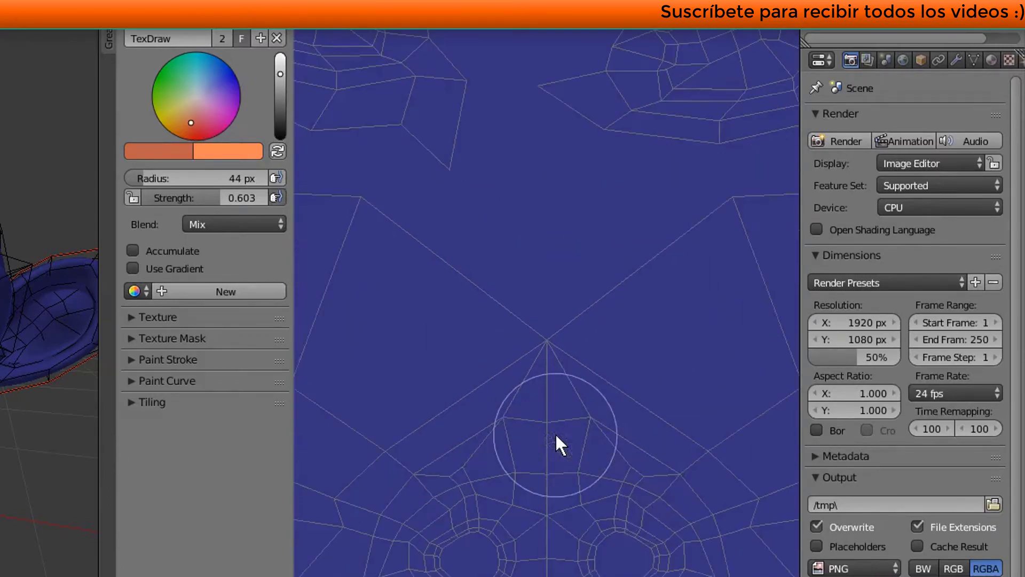
pyautogui.moveTo(556, 431); pyautogui.dragTo(581, 232, button='middle')
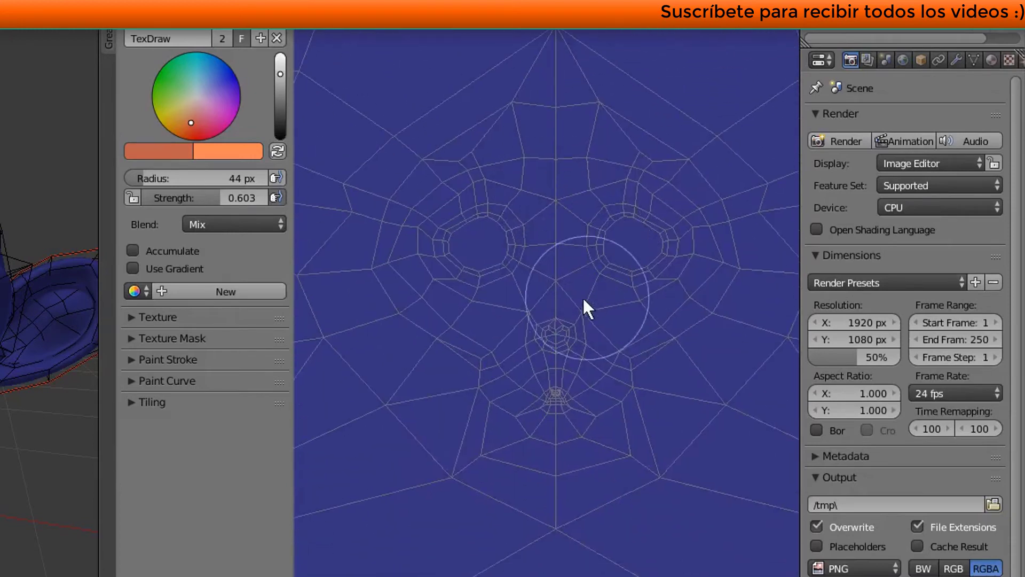
pyautogui.click(523, 159)
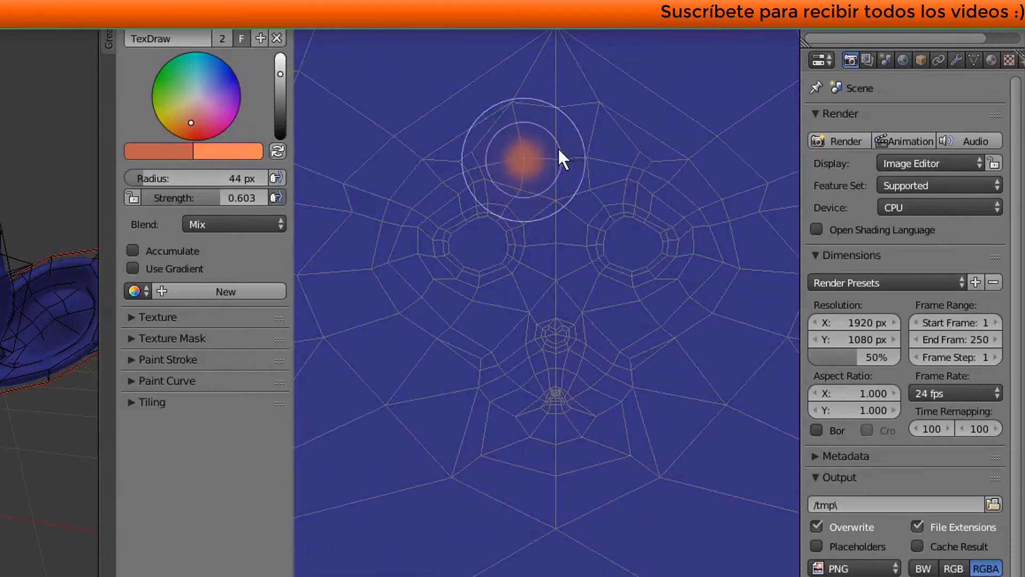
pyautogui.click(544, 156)
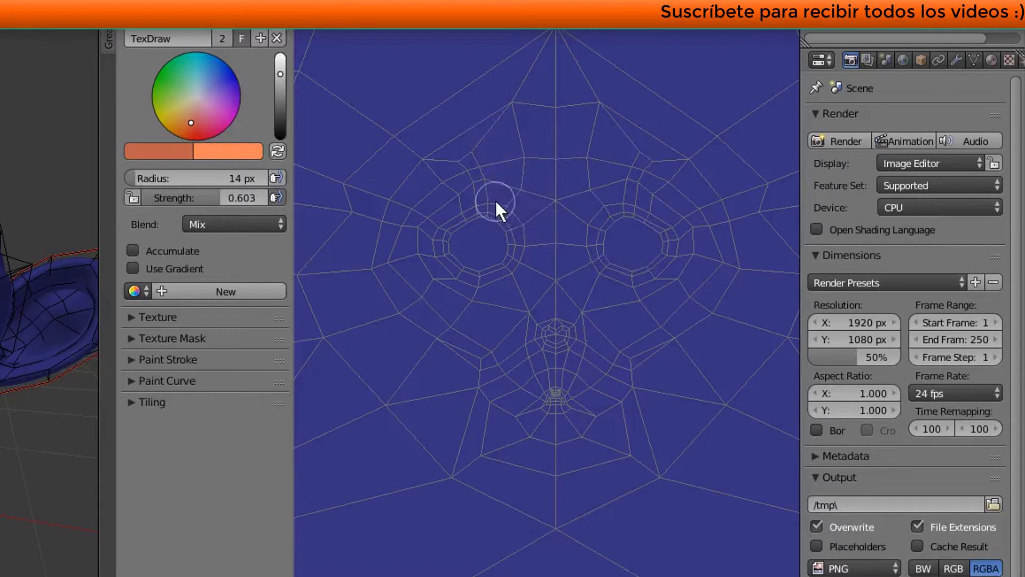
# Step: Paint a darker orange patch around the left eye socket on the UV layout, filling its surrounding faces
pyautogui.moveTo(475, 203); pyautogui.dragTo(472, 260)
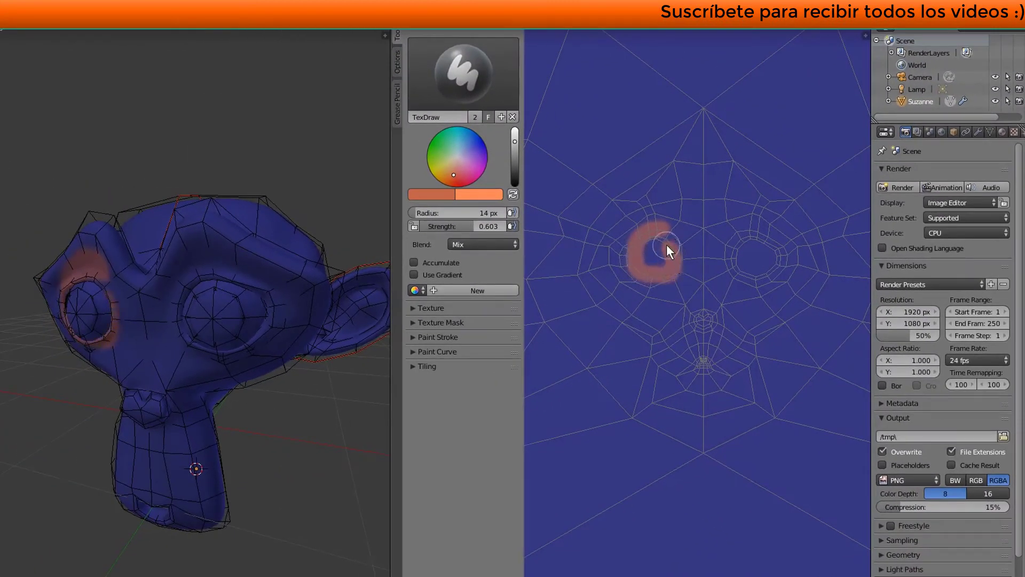
pyautogui.moveTo(636, 240); pyautogui.dragTo(629, 271)
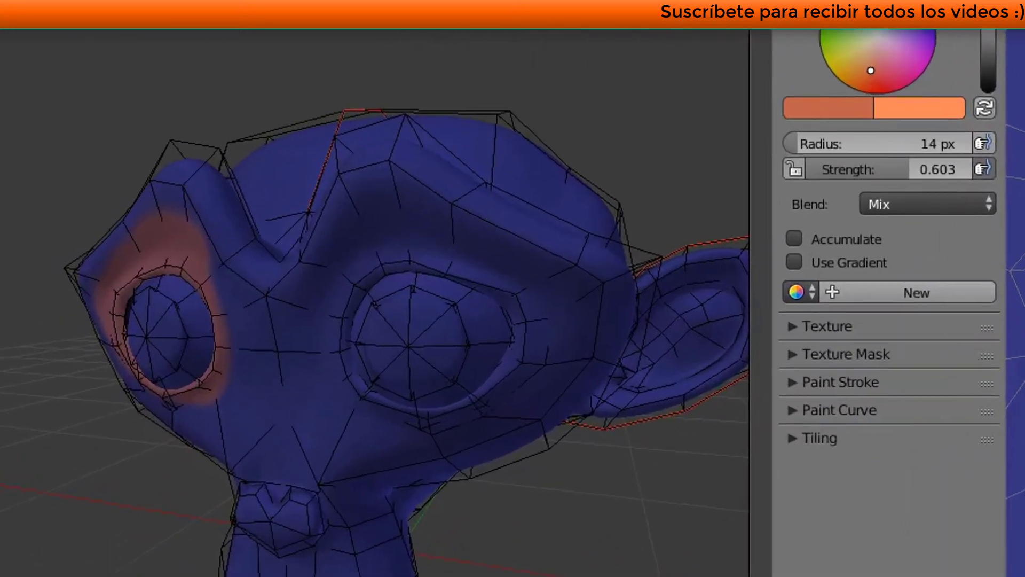
pyautogui.moveTo(207, 235)
pyautogui.mouseDown()
pyautogui.moveTo(234, 353)
pyautogui.moveTo(282, 374)
pyautogui.moveTo(255, 277)
pyautogui.mouseUp()
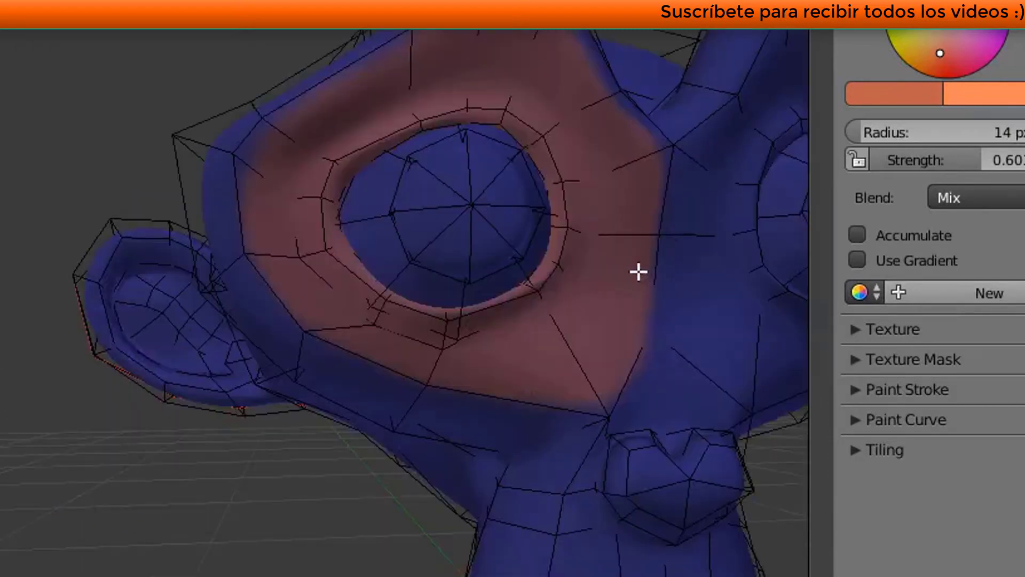
# Step: Layer more orange strokes over the upper half of the eye patch, from the outer brow to the nose bridge
pyautogui.moveTo(639, 273)
pyautogui.mouseDown(button='middle')
pyautogui.moveTo(584, 301)
pyautogui.moveTo(679, 270)
pyautogui.mouseUp(button='middle')
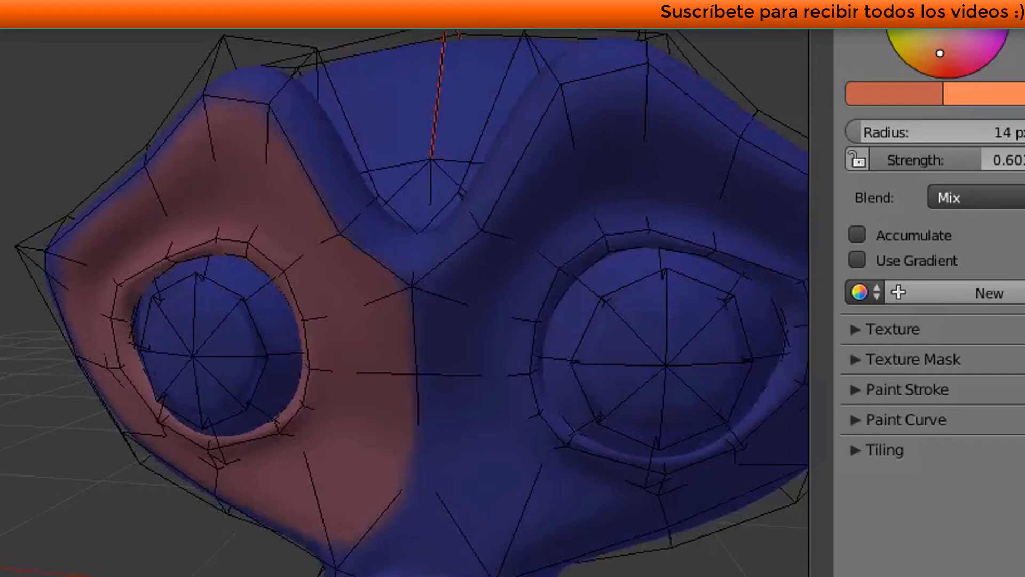
pyautogui.moveTo(384, 293); pyautogui.dragTo(80, 288)
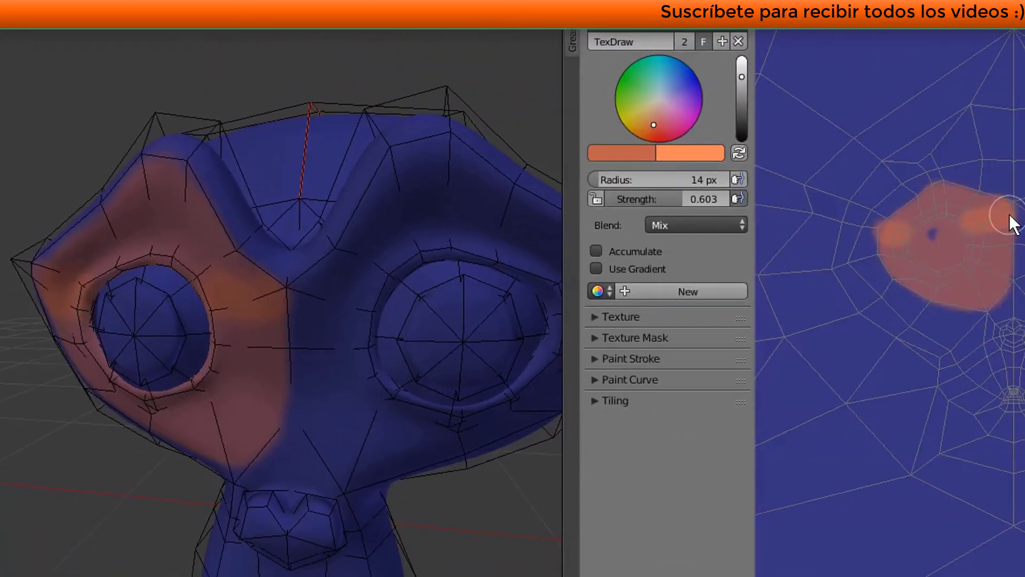
pyautogui.moveTo(972, 212)
pyautogui.mouseDown()
pyautogui.moveTo(934, 206)
pyautogui.moveTo(929, 218)
pyautogui.moveTo(879, 226)
pyautogui.mouseUp()
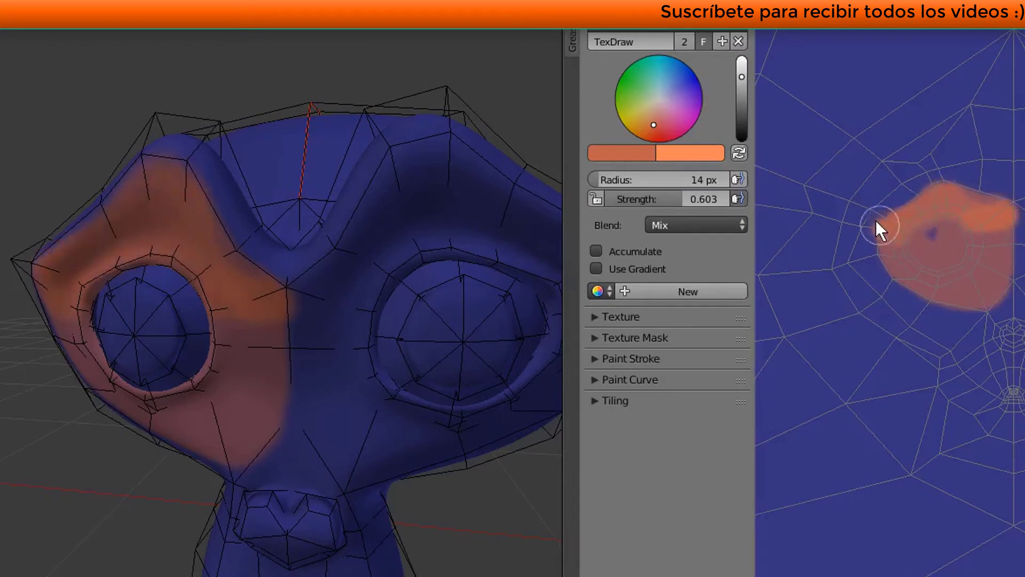
pyautogui.moveTo(1001, 269)
pyautogui.mouseDown()
pyautogui.moveTo(1002, 235)
pyautogui.moveTo(950, 241)
pyautogui.moveTo(1005, 216)
pyautogui.moveTo(936, 187)
pyautogui.moveTo(886, 191)
pyautogui.moveTo(900, 213)
pyautogui.moveTo(978, 197)
pyautogui.mouseUp()
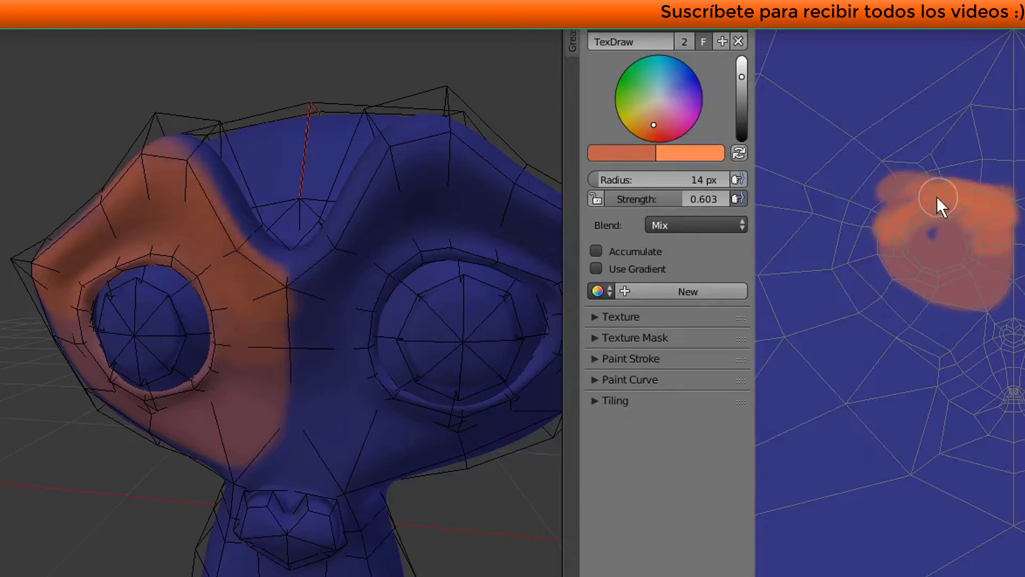
pyautogui.scroll(-3, 350, 320)
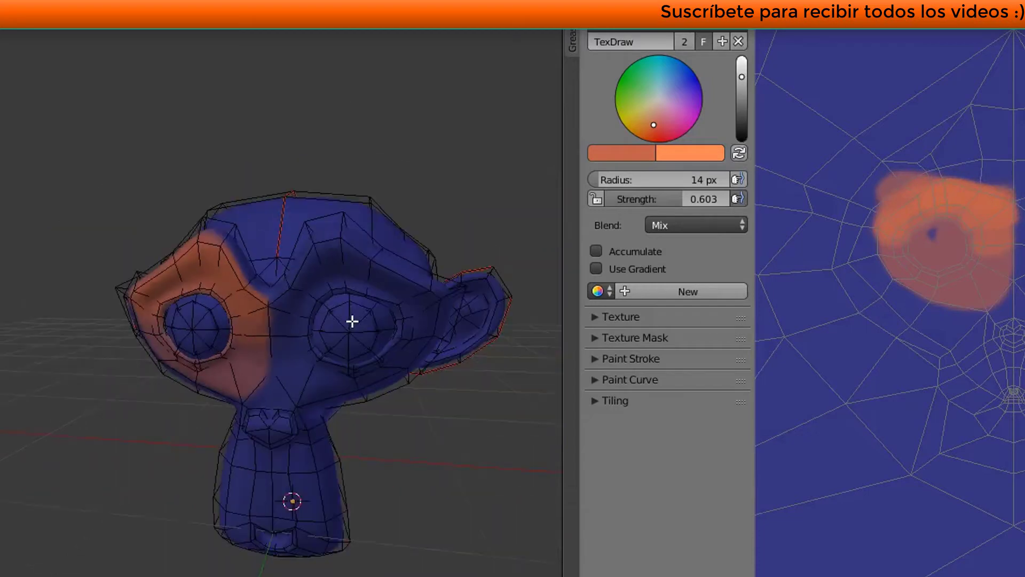
pyautogui.moveTo(350, 321); pyautogui.dragTo(379, 288, button='middle')
pyautogui.scroll(6, 380, 289)
pyautogui.moveTo(358, 252); pyautogui.dragTo(399, 267, button='middle')
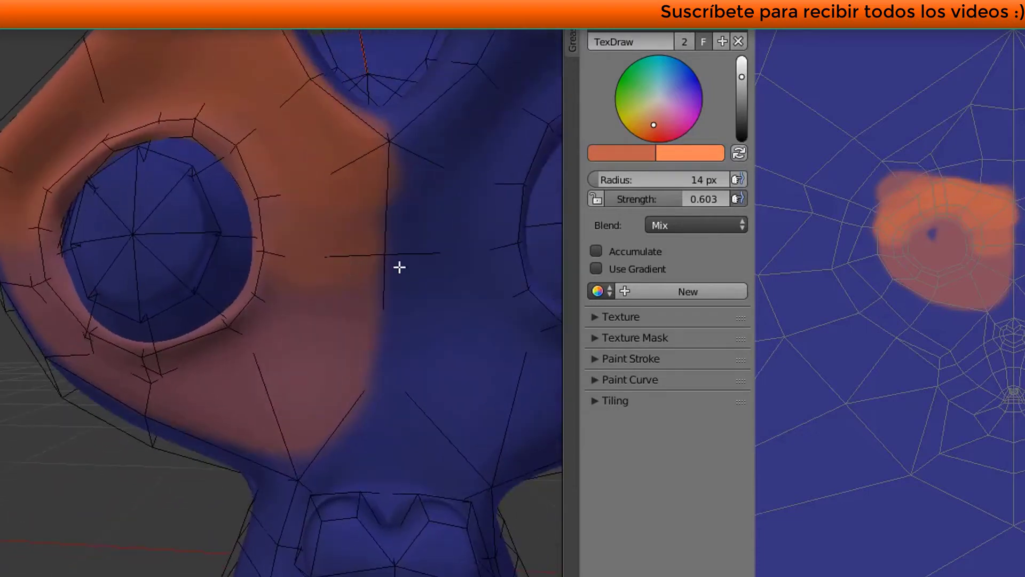
pyautogui.moveTo(1011, 229); pyautogui.dragTo(954, 224)
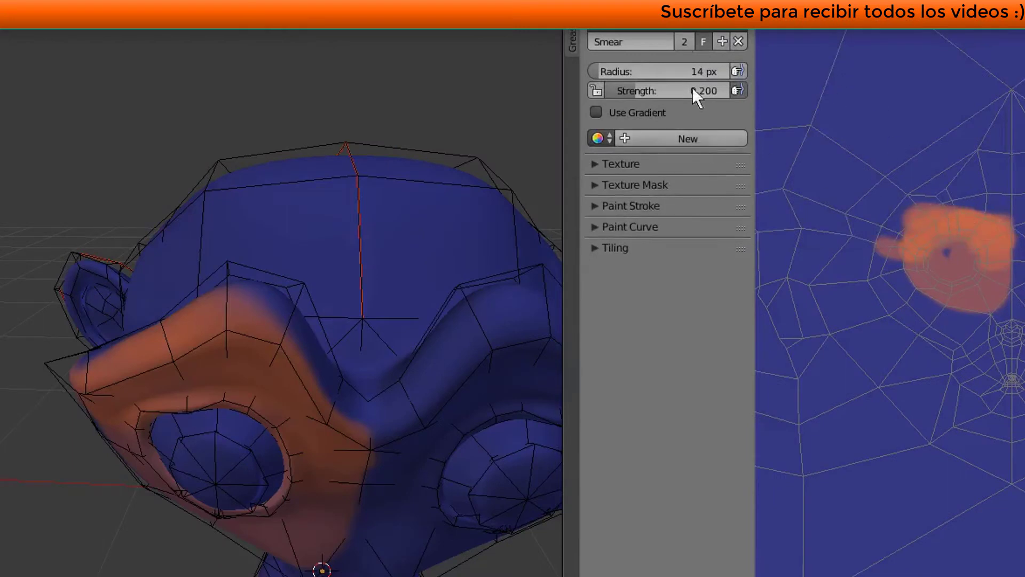
# Step: Switch to the Smear brush and smear the inner and lower edges of the orange eye patch into the blue
pyautogui.click(669, 19)
pyautogui.click(826, 92)
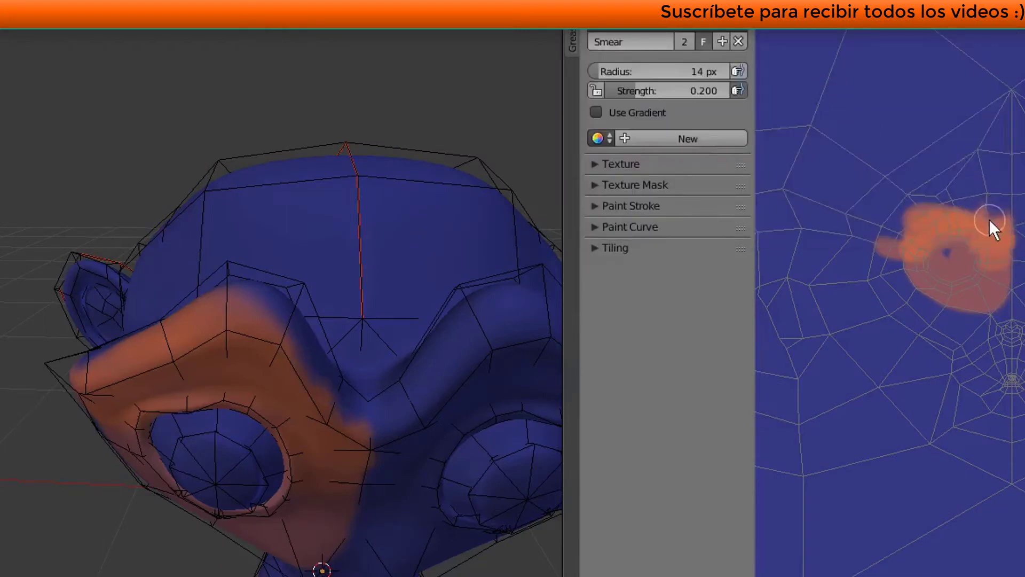
pyautogui.scroll(1, 998, 245)
pyautogui.scroll(2, 1004, 263)
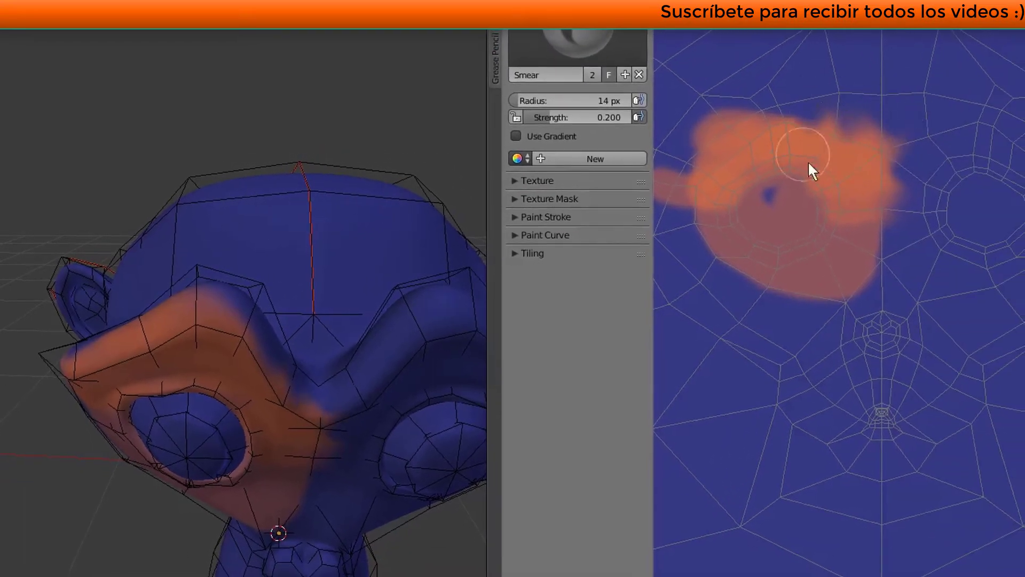
pyautogui.moveTo(889, 174); pyautogui.dragTo(908, 277)
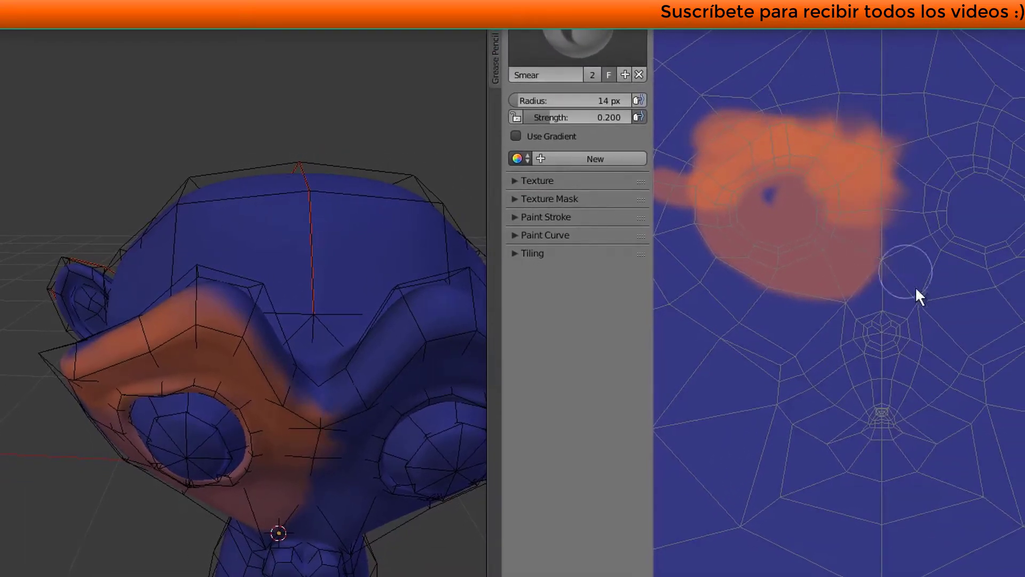
pyautogui.moveTo(880, 191); pyautogui.dragTo(829, 233)
pyautogui.moveTo(328, 326); pyautogui.dragTo(355, 299, button='middle')
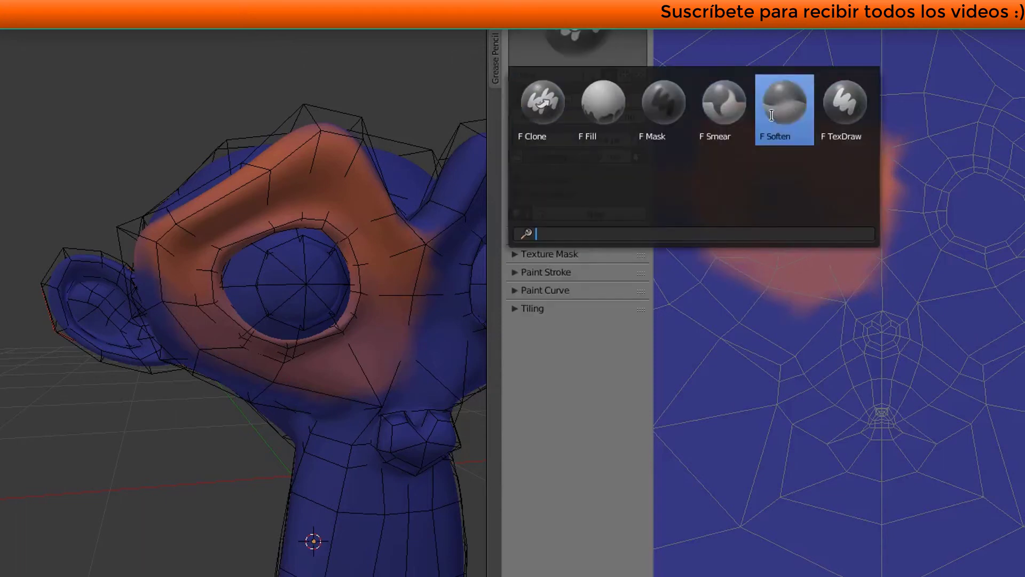
# Step: Choose the Soften brush and soften the edges of the orange eye patch
pyautogui.click(771, 115)
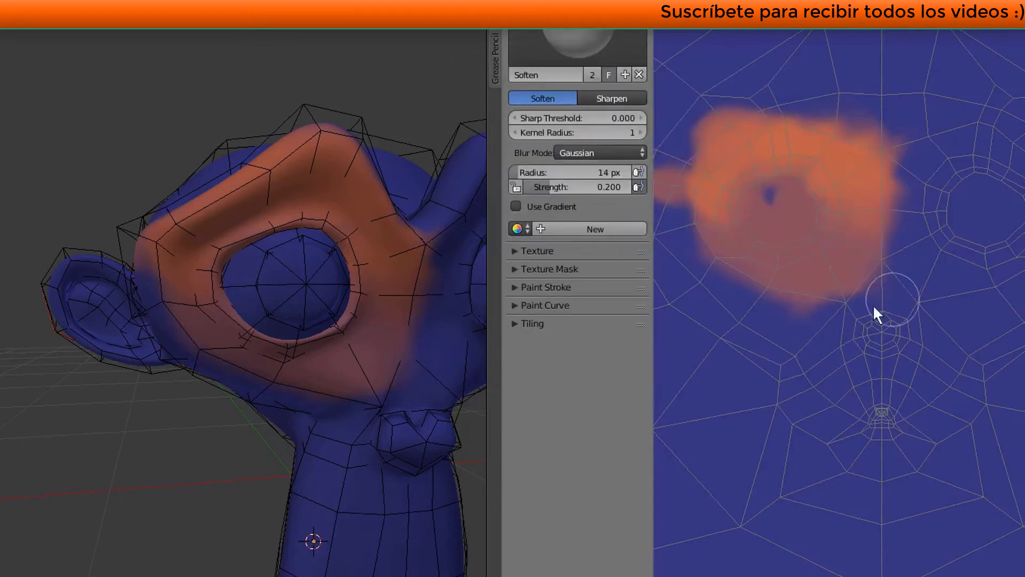
pyautogui.moveTo(817, 363)
pyautogui.mouseDown()
pyautogui.moveTo(808, 318)
pyautogui.moveTo(851, 297)
pyautogui.moveTo(807, 321)
pyautogui.mouseUp()
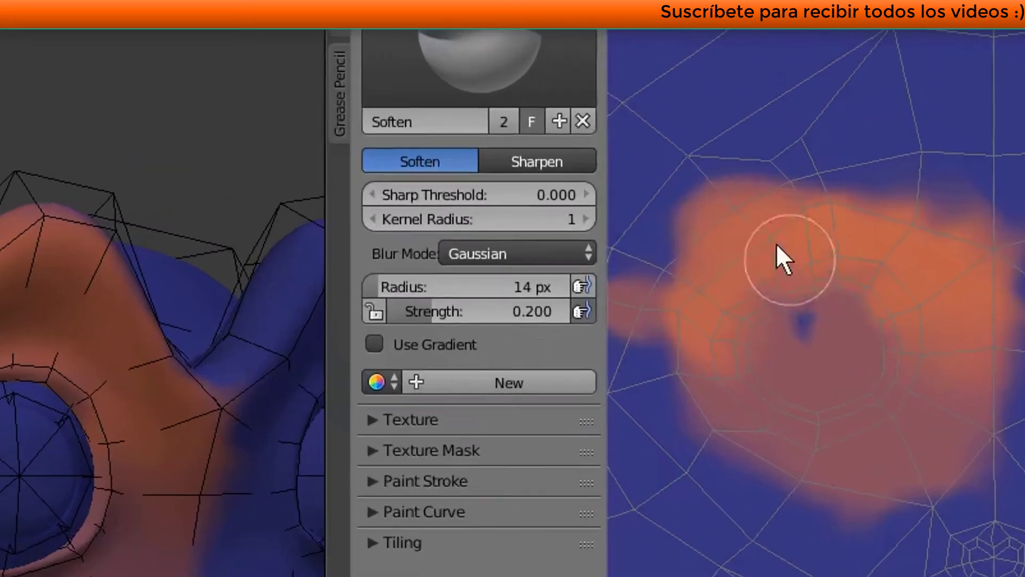
# Step: Switch back to the TexDraw brush, set its blend mode to Overlay, and paint over the orange eye patch
pyautogui.click(475, 70)
pyautogui.click(950, 184)
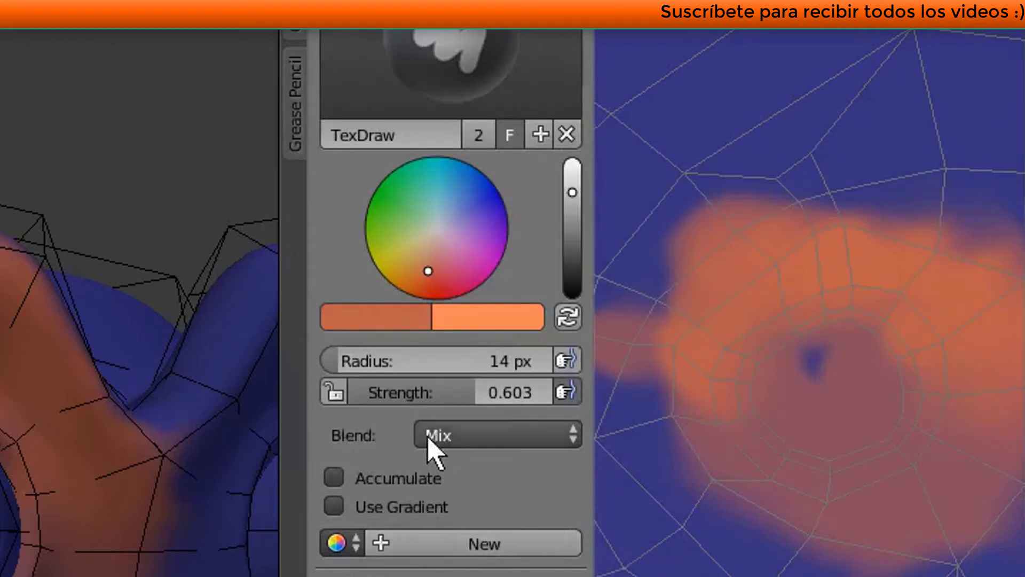
pyautogui.click(502, 438)
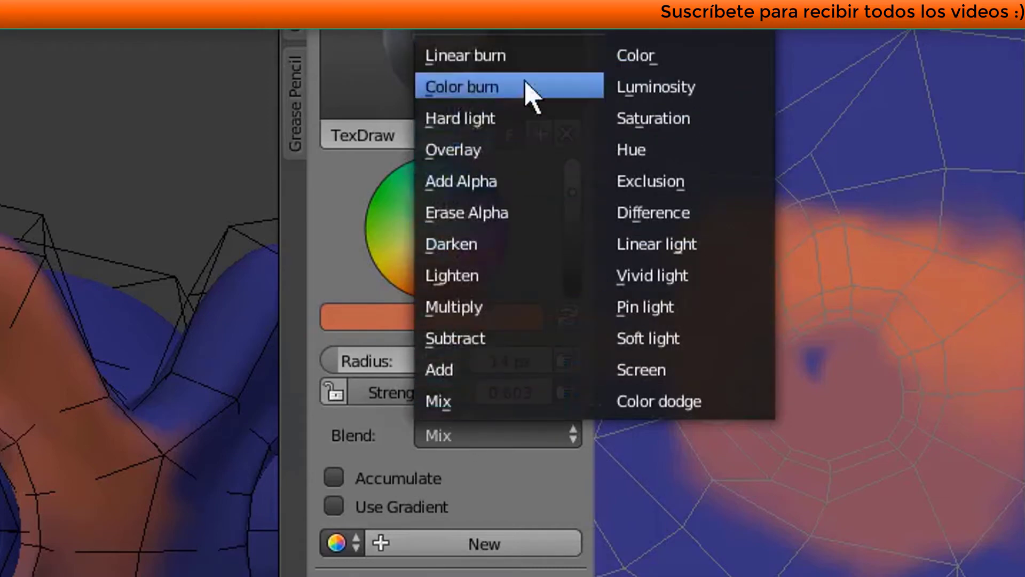
pyautogui.click(478, 150)
pyautogui.moveTo(737, 263)
pyautogui.mouseDown()
pyautogui.moveTo(830, 367)
pyautogui.moveTo(1024, 294)
pyautogui.moveTo(1022, 483)
pyautogui.moveTo(965, 413)
pyautogui.mouseUp()
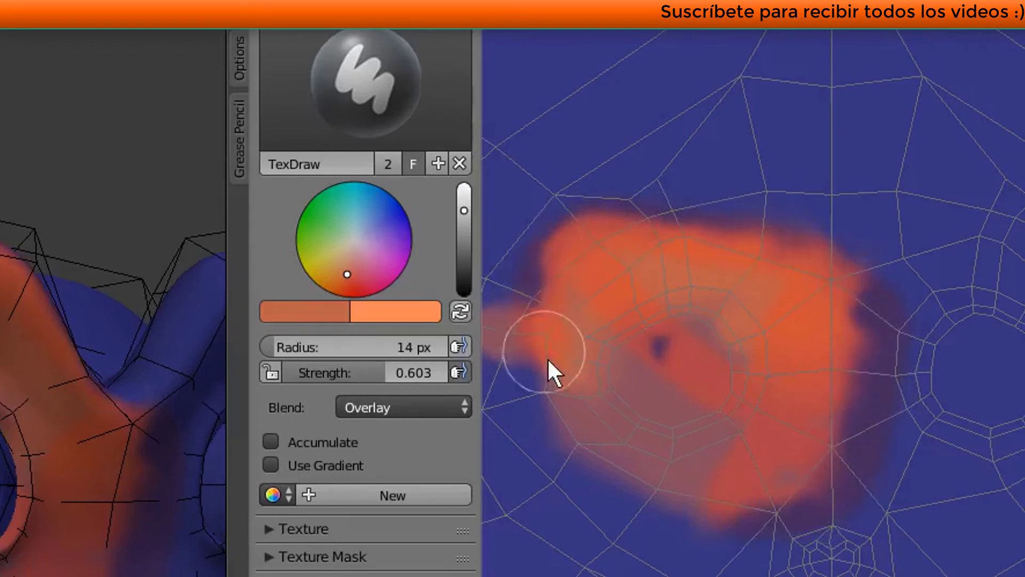
# Step: Finish the Overlay stroke on the lower part of the eye patch, set the blend mode to Lighten and paint over the patch's inner side
pyautogui.moveTo(754, 350)
pyautogui.mouseDown()
pyautogui.moveTo(696, 450)
pyautogui.moveTo(681, 536)
pyautogui.moveTo(700, 355)
pyautogui.moveTo(737, 488)
pyautogui.moveTo(661, 435)
pyautogui.moveTo(704, 426)
pyautogui.moveTo(665, 487)
pyautogui.moveTo(721, 473)
pyautogui.moveTo(734, 254)
pyautogui.moveTo(612, 497)
pyautogui.moveTo(614, 432)
pyautogui.mouseUp()
pyautogui.click(377, 406)
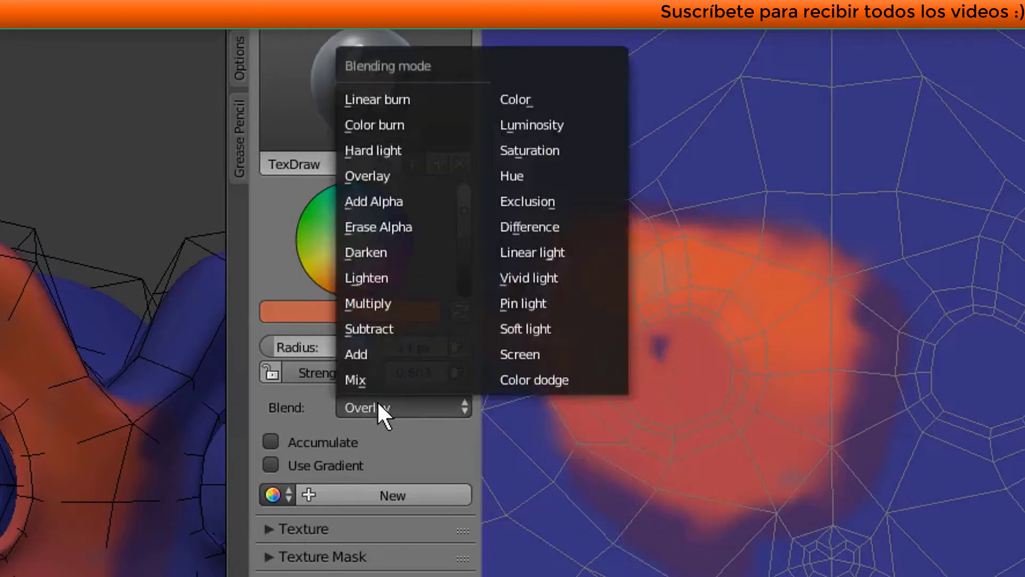
pyautogui.click(363, 275)
pyautogui.moveTo(789, 438)
pyautogui.mouseDown()
pyautogui.moveTo(746, 440)
pyautogui.moveTo(744, 286)
pyautogui.moveTo(895, 386)
pyautogui.moveTo(795, 300)
pyautogui.mouseUp()
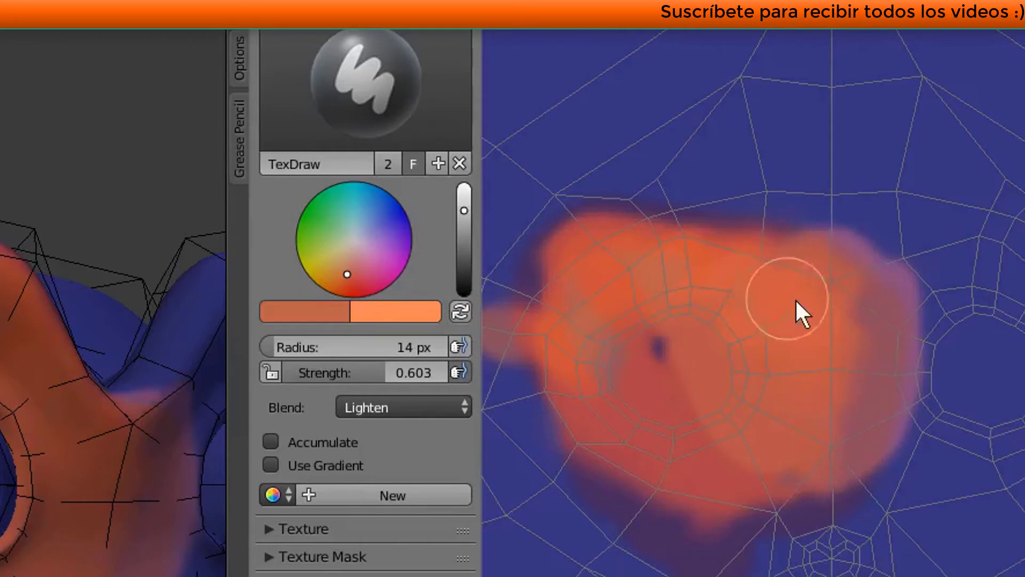
pyautogui.click(382, 407)
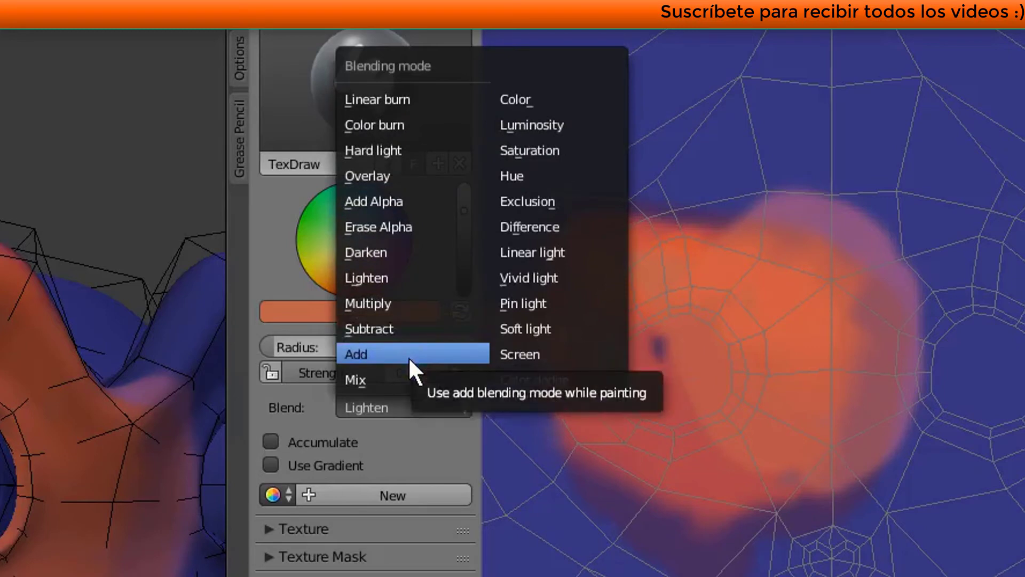
pyautogui.scroll(-1, 683, 554)
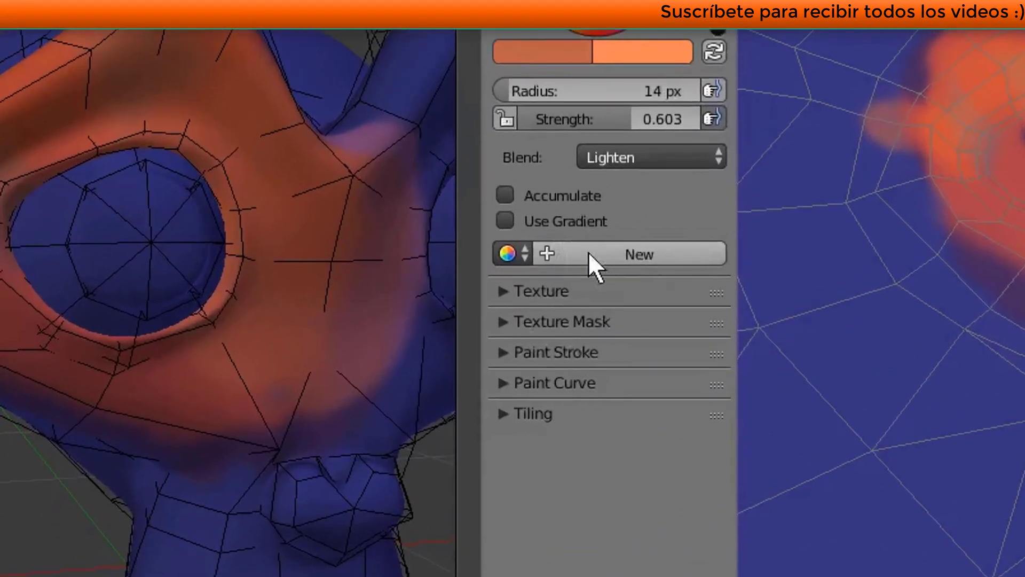
# Step: Create a new color palette and add yellow, pink and teal green swatches to it
pyautogui.click(625, 254)
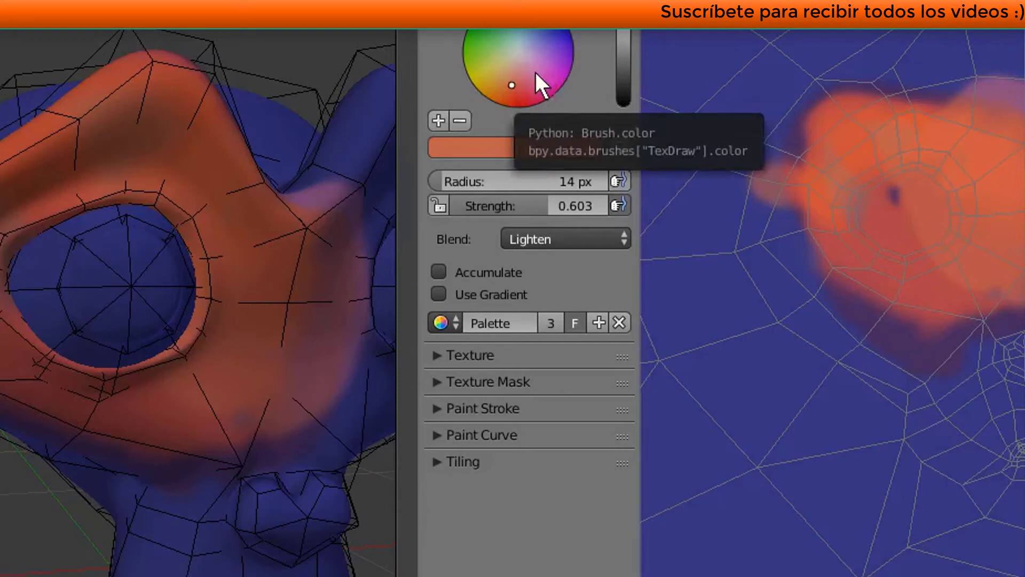
pyautogui.moveTo(512, 85); pyautogui.dragTo(485, 67)
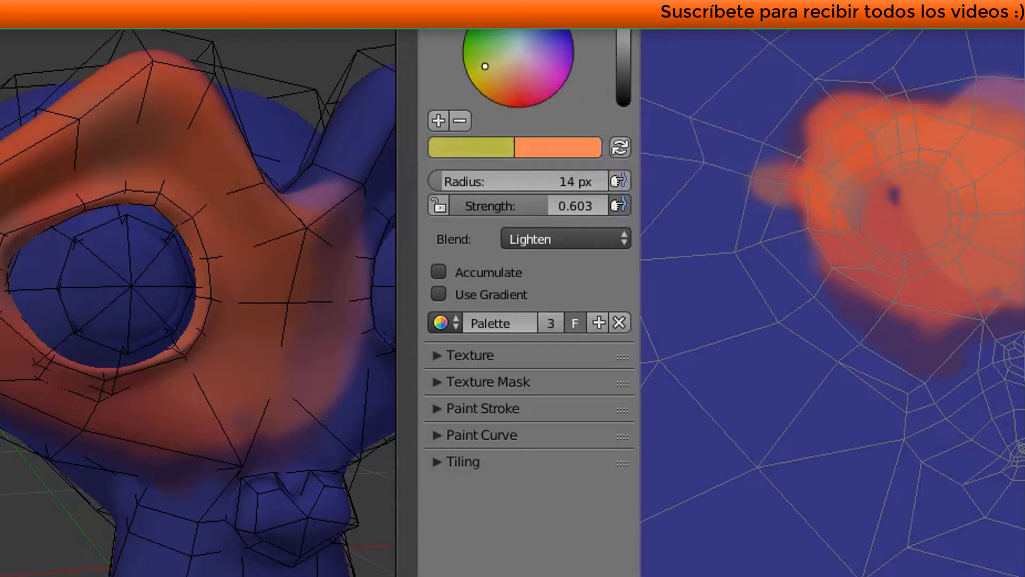
pyautogui.click(438, 121)
pyautogui.moveTo(555, 85); pyautogui.dragTo(505, 30)
pyautogui.click(438, 120)
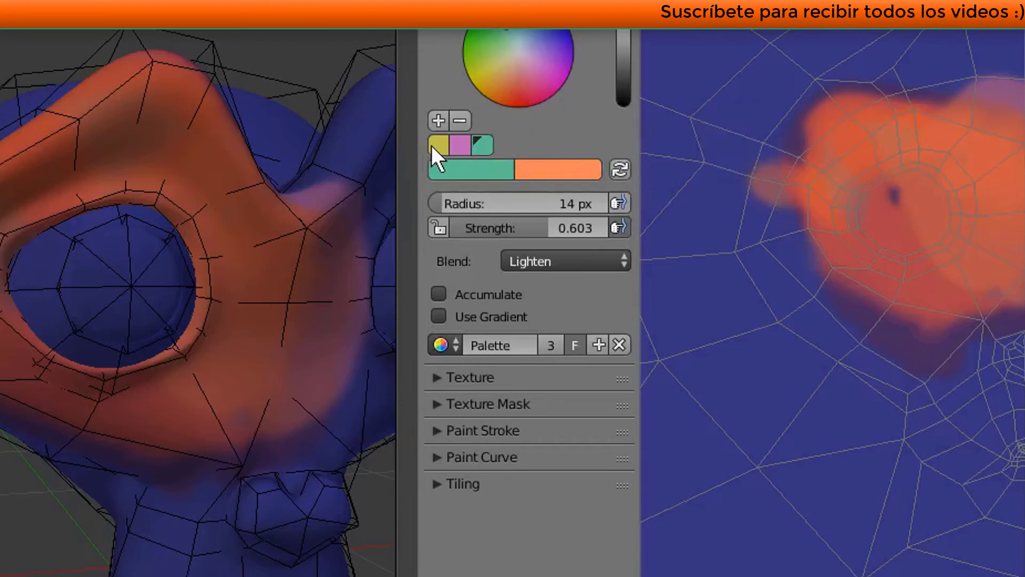
# Step: Try the palette swatches, choose the yellow one and paint a ring around the eye socket in the orange patch
pyautogui.click(445, 141)
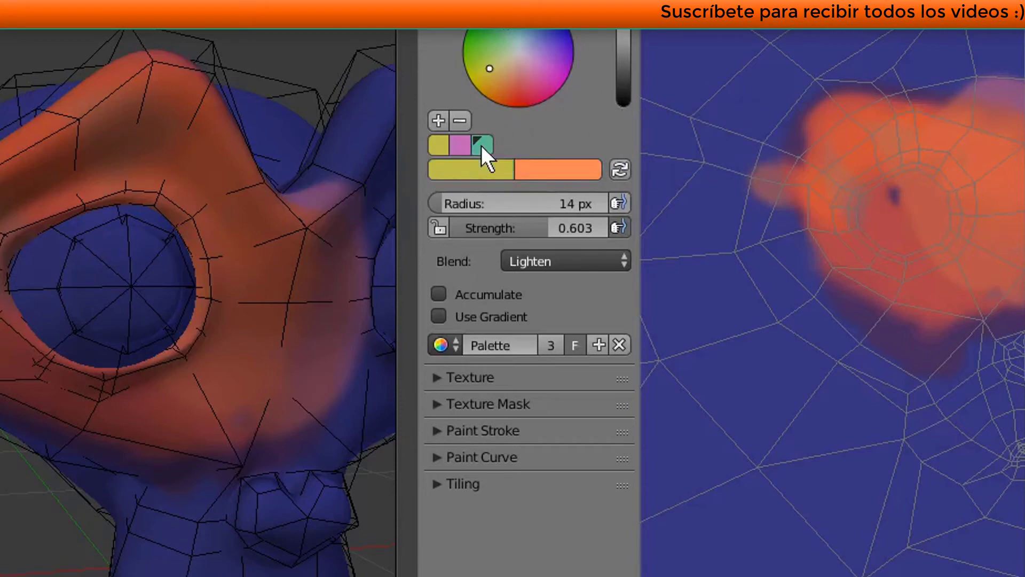
pyautogui.click(482, 145)
pyautogui.click(461, 145)
pyautogui.click(441, 141)
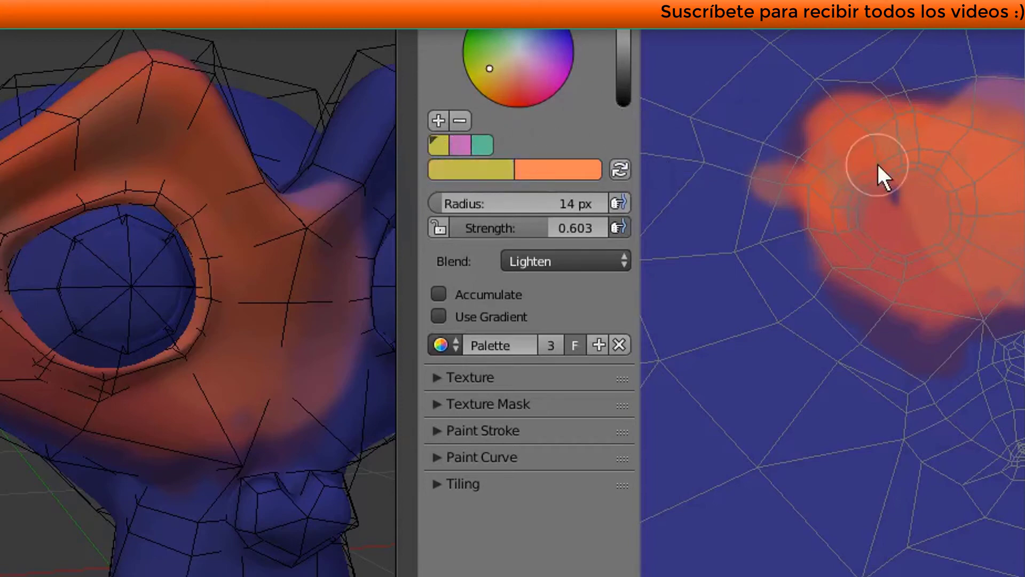
pyautogui.moveTo(888, 162)
pyautogui.mouseDown()
pyautogui.moveTo(979, 241)
pyautogui.moveTo(865, 224)
pyautogui.mouseUp()
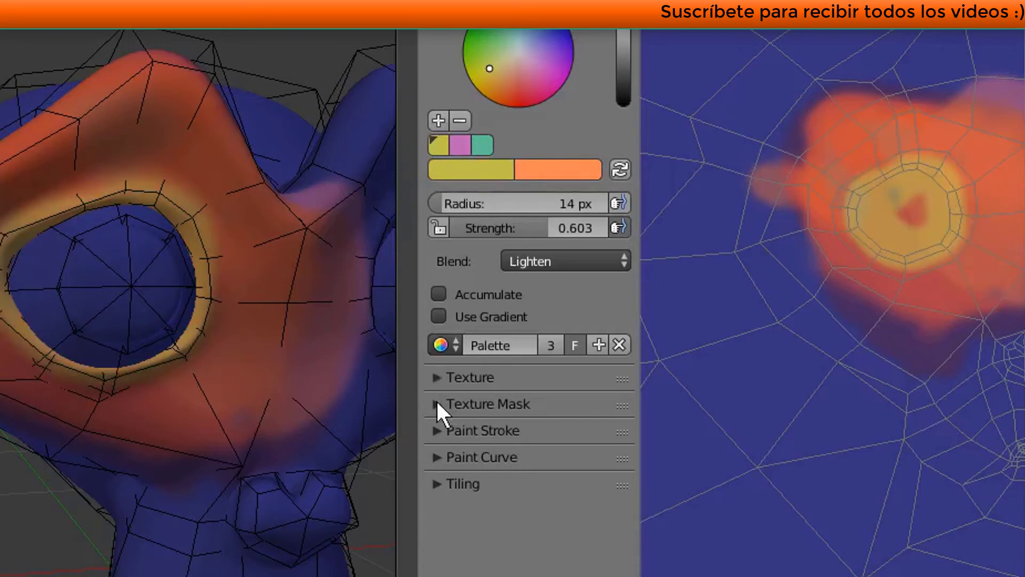
# Step: Set the paint stroke spacing to 182%, try dotted yellow strokes around the eye patch, and undo them
pyautogui.click(435, 375)
pyautogui.click(436, 374)
pyautogui.click(436, 429)
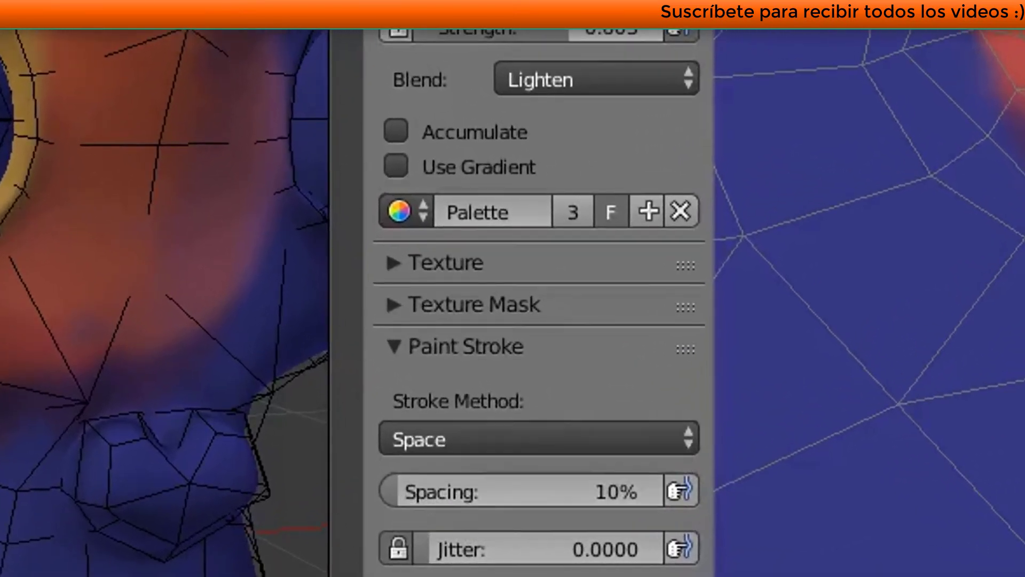
pyautogui.moveTo(425, 491); pyautogui.dragTo(587, 492)
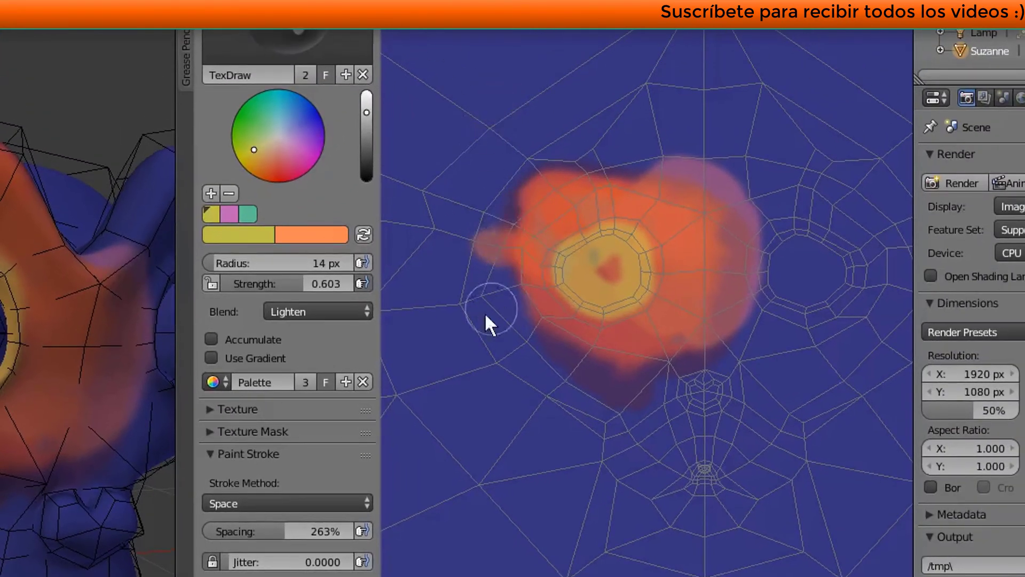
pyautogui.moveTo(285, 531); pyautogui.dragTo(261, 530)
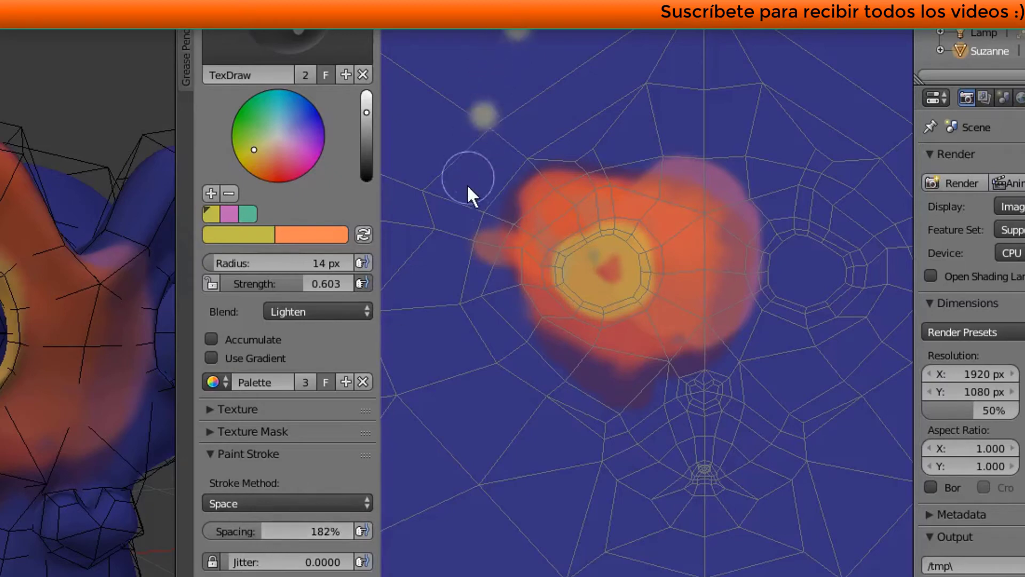
pyautogui.moveTo(467, 185); pyautogui.dragTo(477, 381)
pyautogui.moveTo(537, 475)
pyautogui.mouseDown()
pyautogui.moveTo(748, 304)
pyautogui.moveTo(710, 51)
pyautogui.moveTo(657, 97)
pyautogui.mouseUp()
pyautogui.hotkey('ctrl', 'z')
# Step: Set the stroke jitter to 2.0, try a scattered dotted stroke around the face, and undo it
pyautogui.moveTo(227, 563); pyautogui.dragTo(350, 563)
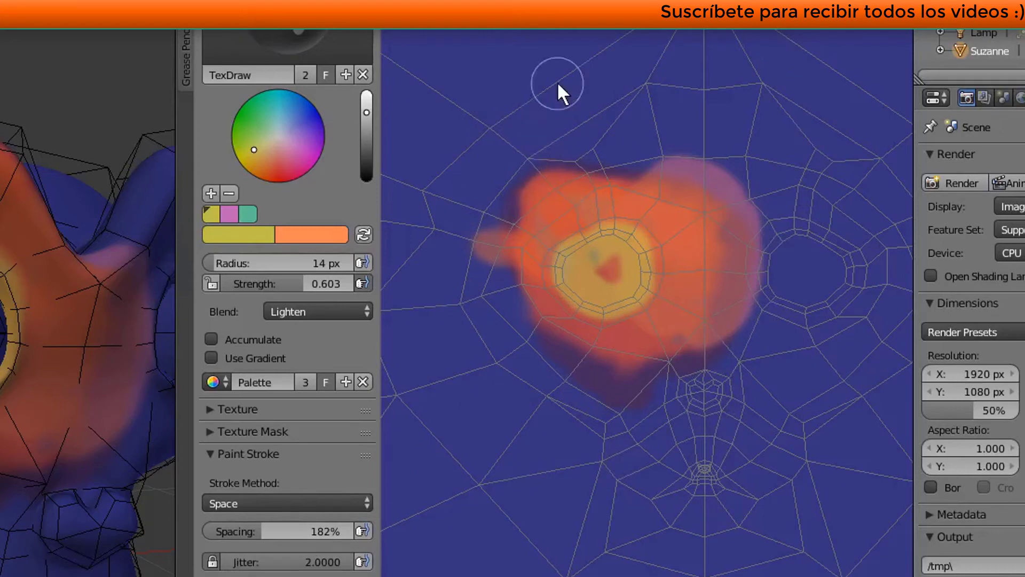
pyautogui.moveTo(610, 122)
pyautogui.mouseDown()
pyautogui.moveTo(611, 101)
pyautogui.moveTo(606, 160)
pyautogui.moveTo(696, 87)
pyautogui.moveTo(623, 80)
pyautogui.mouseUp()
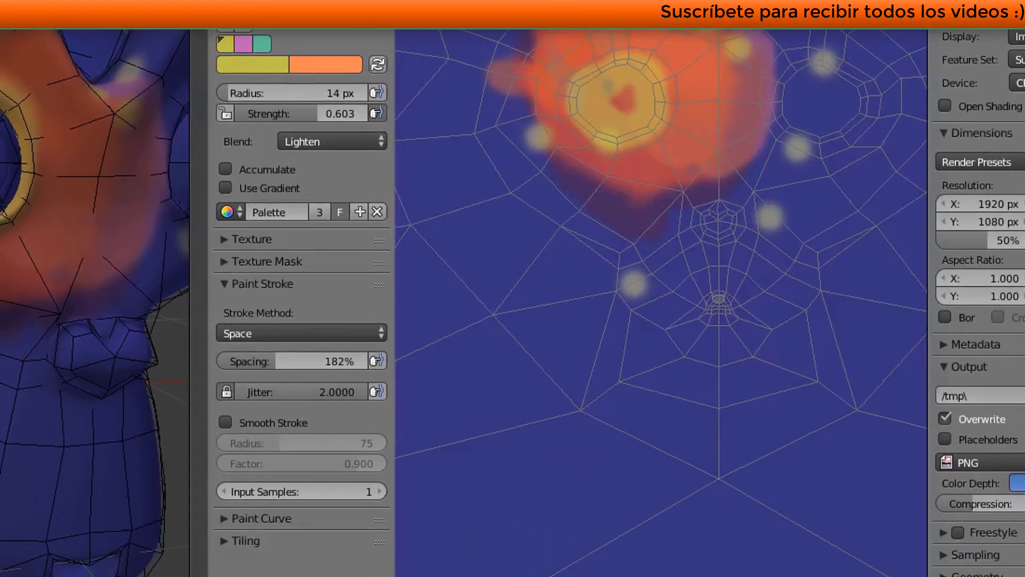
pyautogui.hotkey('ctrl', 'z')
# Step: Apply a rounded preset to the brush's paint curve, nudge its lower point outward, and try a stroke on the blue area, undoing it
pyautogui.click(224, 518)
pyautogui.scroll(-4, 262, 513)
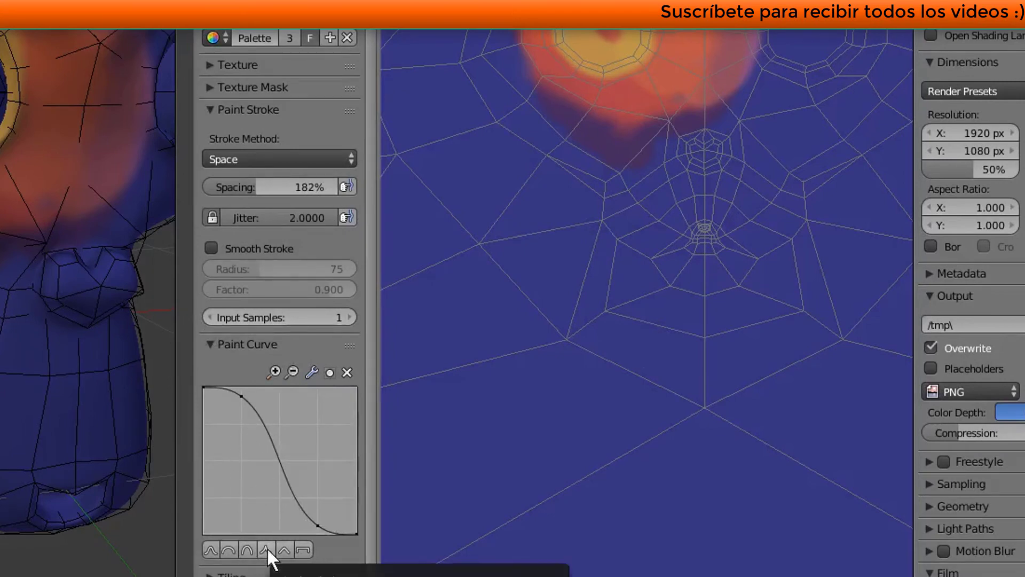
pyautogui.click(248, 553)
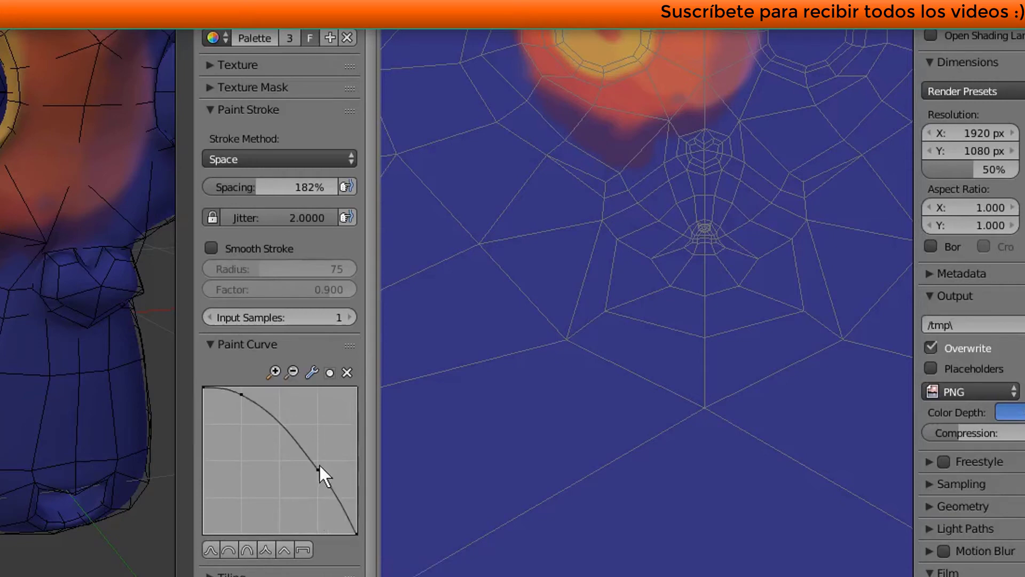
pyautogui.moveTo(319, 465); pyautogui.dragTo(327, 467)
pyautogui.click(204, 387)
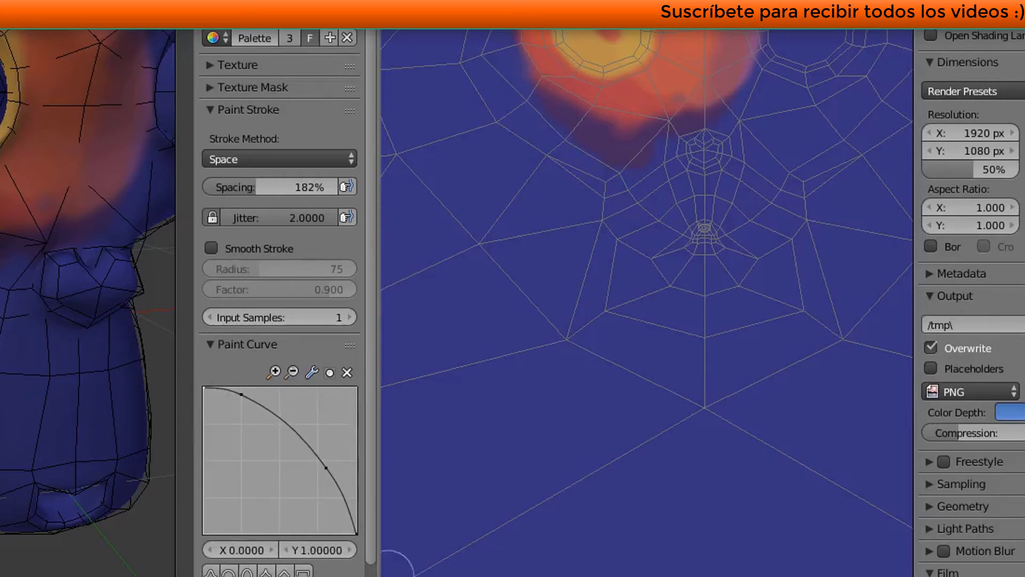
pyautogui.moveTo(441, 435)
pyautogui.mouseDown()
pyautogui.moveTo(557, 435)
pyautogui.moveTo(666, 374)
pyautogui.mouseUp()
pyautogui.hotkey('ctrl', 'z')
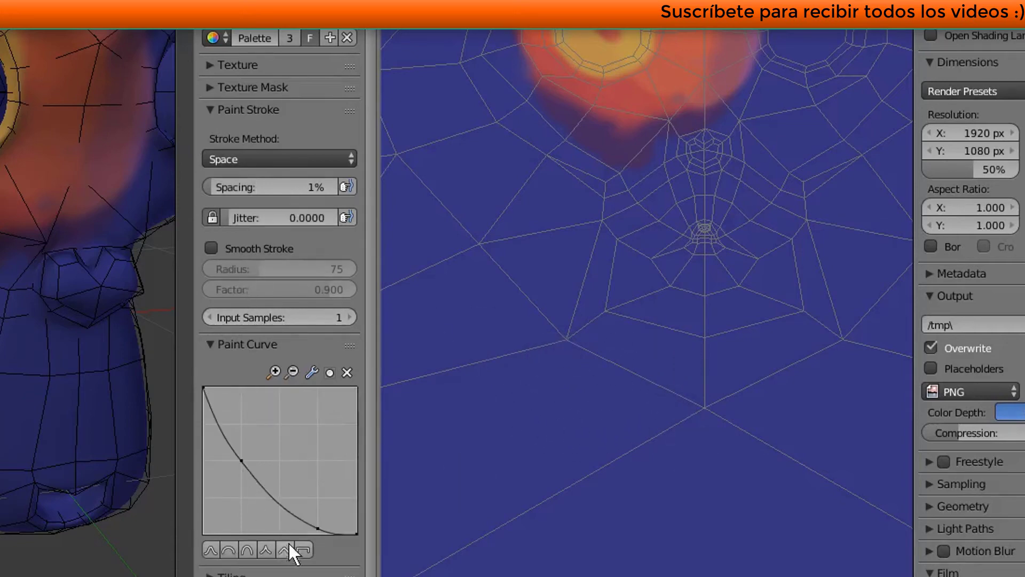
# Step: Raise all points of the paint curve to the maximum for a hard-edged brush, try a stroke on the blue area, and undo it
pyautogui.click(242, 460)
pyautogui.moveTo(242, 460); pyautogui.dragTo(251, 393)
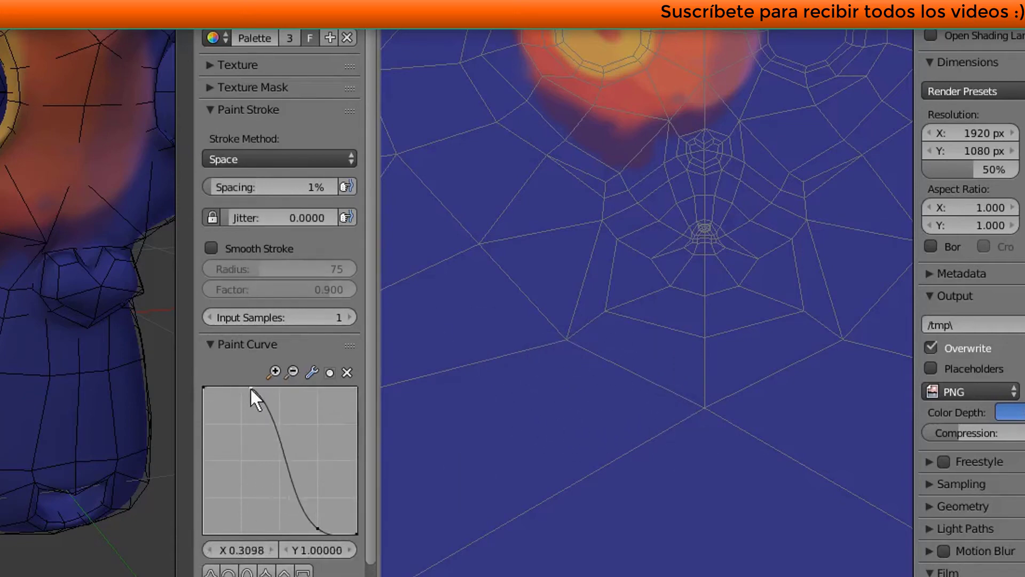
pyautogui.moveTo(319, 529); pyautogui.dragTo(331, 395)
pyautogui.moveTo(357, 533); pyautogui.dragTo(352, 386)
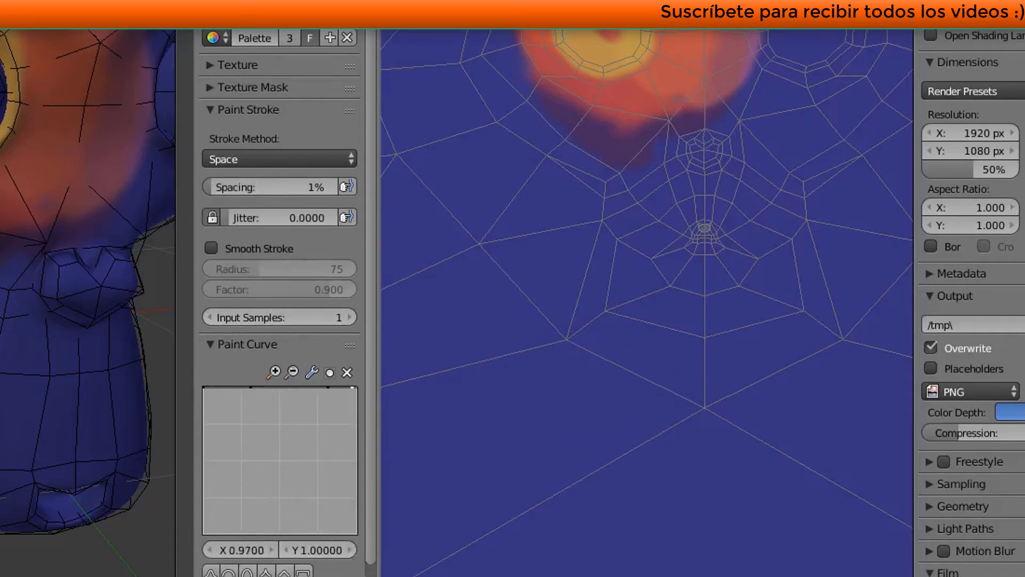
pyautogui.moveTo(464, 388)
pyautogui.mouseDown()
pyautogui.moveTo(578, 329)
pyautogui.moveTo(564, 224)
pyautogui.moveTo(640, 172)
pyautogui.moveTo(660, 184)
pyautogui.mouseUp()
pyautogui.hotkey('ctrl', 'z')
# Step: Restore the rounded paint curve preset and try freehand yellow strokes on the blue area below the face, undoing them
pyautogui.click(248, 572)
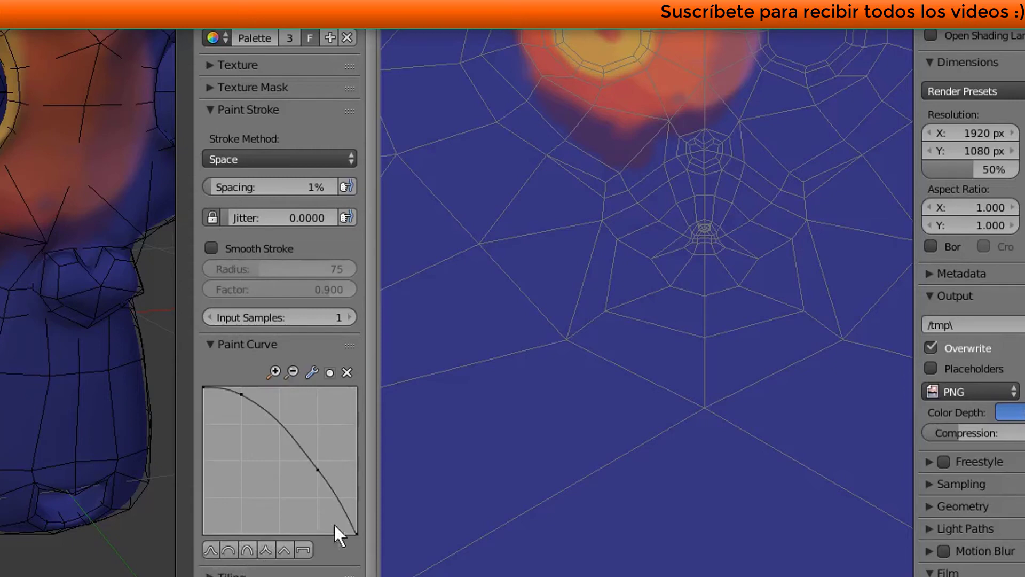
pyautogui.scroll(-2, 546, 446)
pyautogui.scroll(1, 545, 445)
pyautogui.moveTo(534, 345)
pyautogui.mouseDown()
pyautogui.moveTo(658, 404)
pyautogui.moveTo(515, 271)
pyautogui.mouseUp()
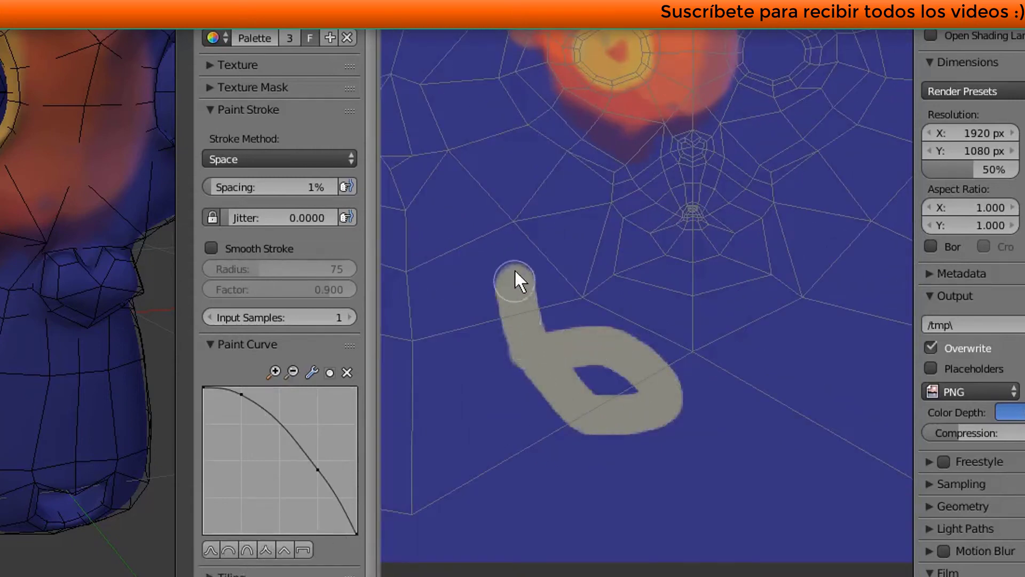
pyautogui.moveTo(586, 243); pyautogui.dragTo(737, 232)
pyautogui.moveTo(799, 292); pyautogui.dragTo(705, 377)
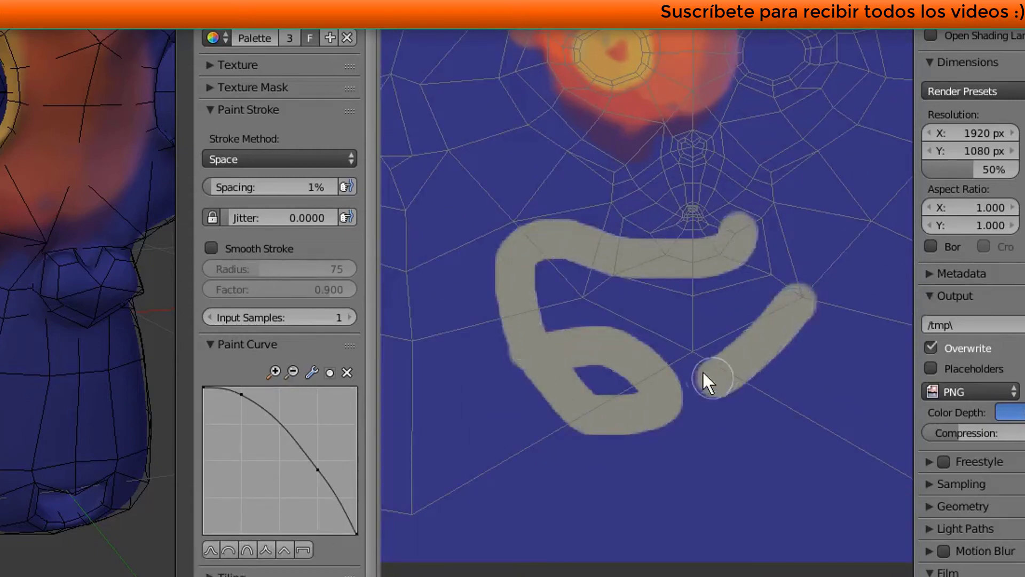
pyautogui.scroll(3, 648, 331)
pyautogui.scroll(-3, 646, 323)
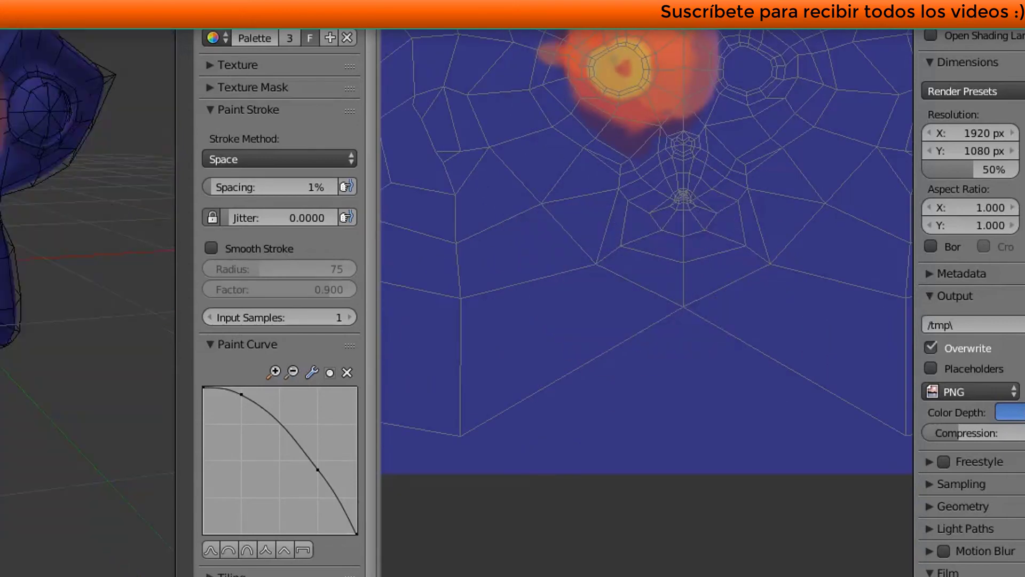
# Step: Switch Suzanne from Edit Mode to Texture Paint mode in the 3D view
pyautogui.moveTo(139, 176); pyautogui.dragTo(34, 179, button='middle')
pyautogui.scroll(2, 88, 160)
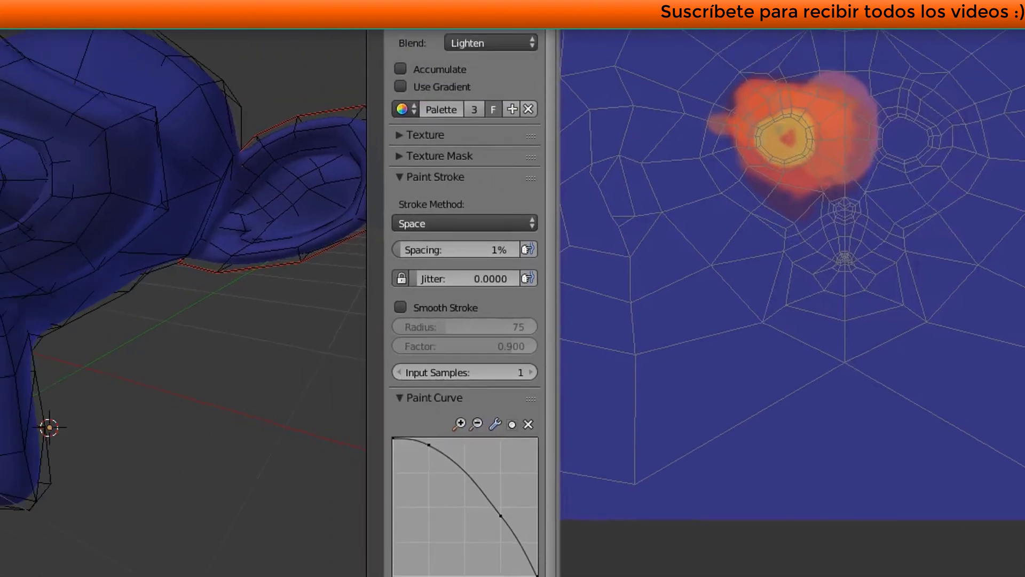
pyautogui.scroll(1, 340, 258)
pyautogui.scroll(-3, 344, 260)
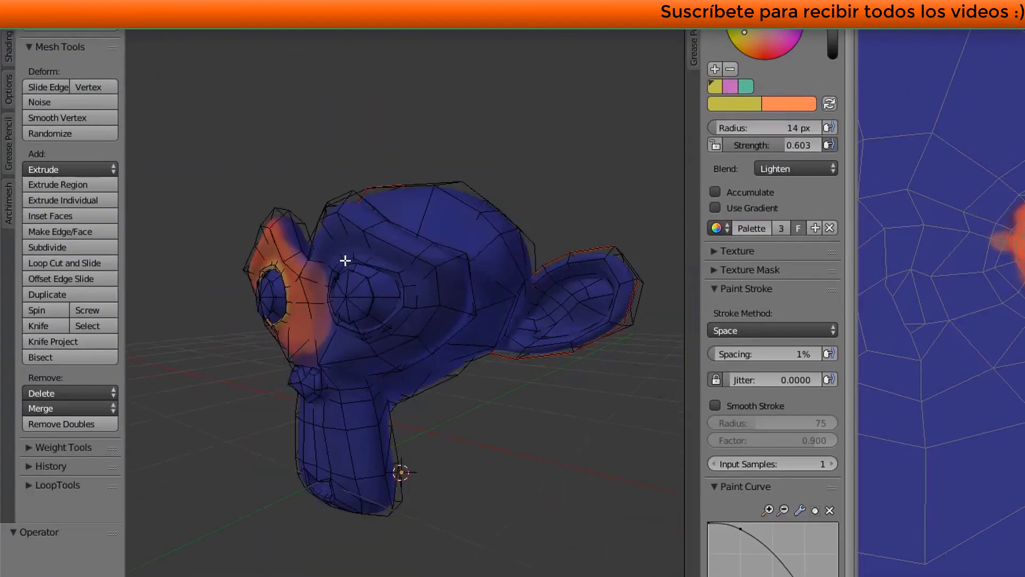
pyautogui.scroll(1, 345, 260)
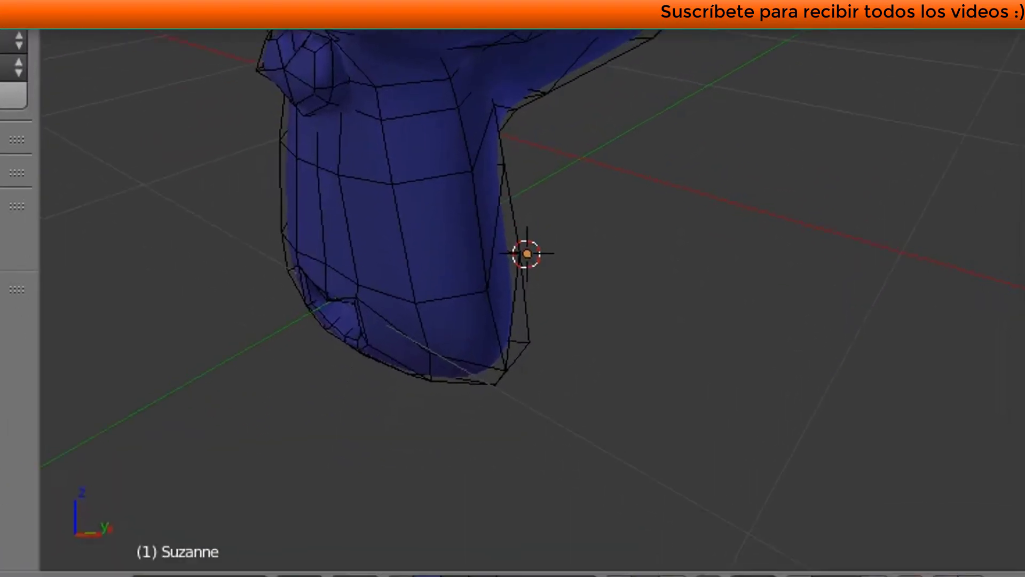
pyautogui.click(327, 558)
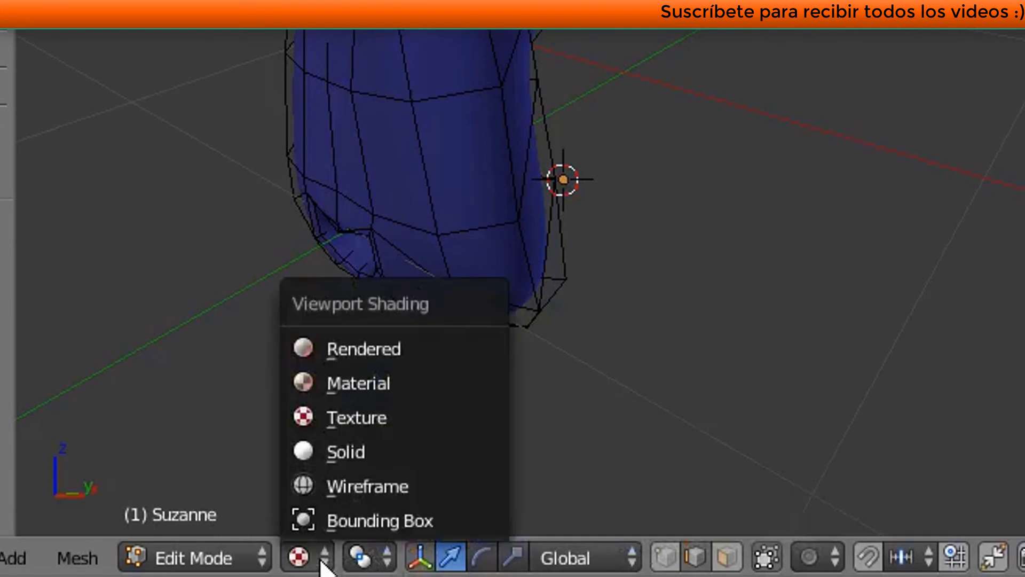
pyautogui.click(238, 559)
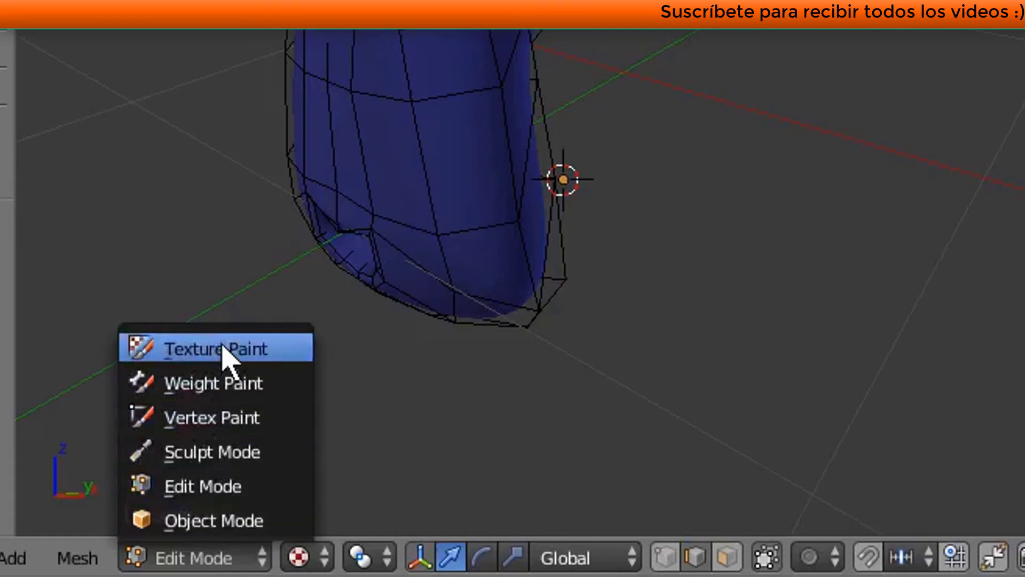
pyautogui.click(219, 349)
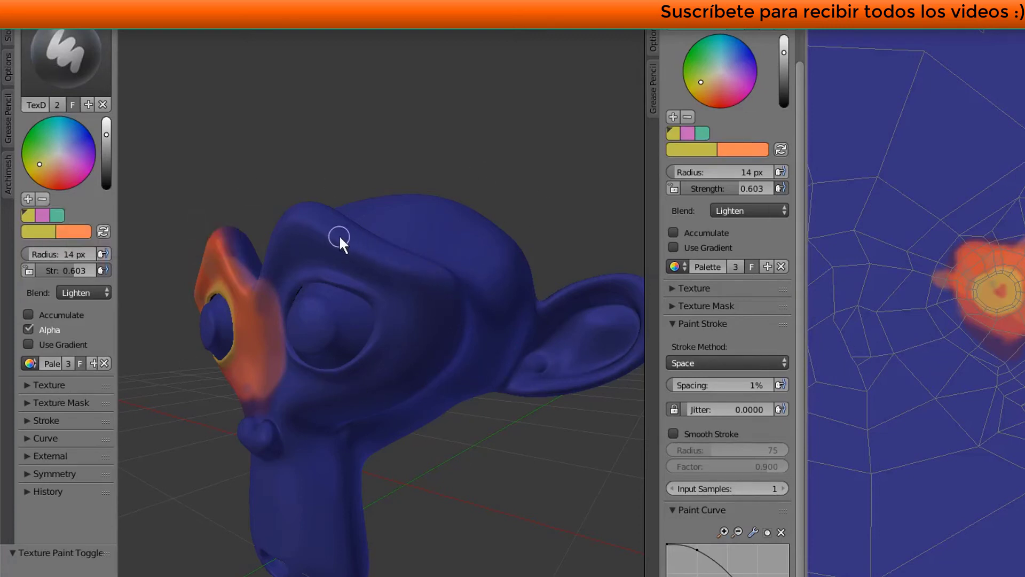
# Step: Set the brush color to pink, try a stroke across the unpainted brow directly on the model, and undo it
pyautogui.moveTo(59, 168)
pyautogui.mouseDown()
pyautogui.moveTo(53, 178)
pyautogui.moveTo(65, 165)
pyautogui.mouseUp()
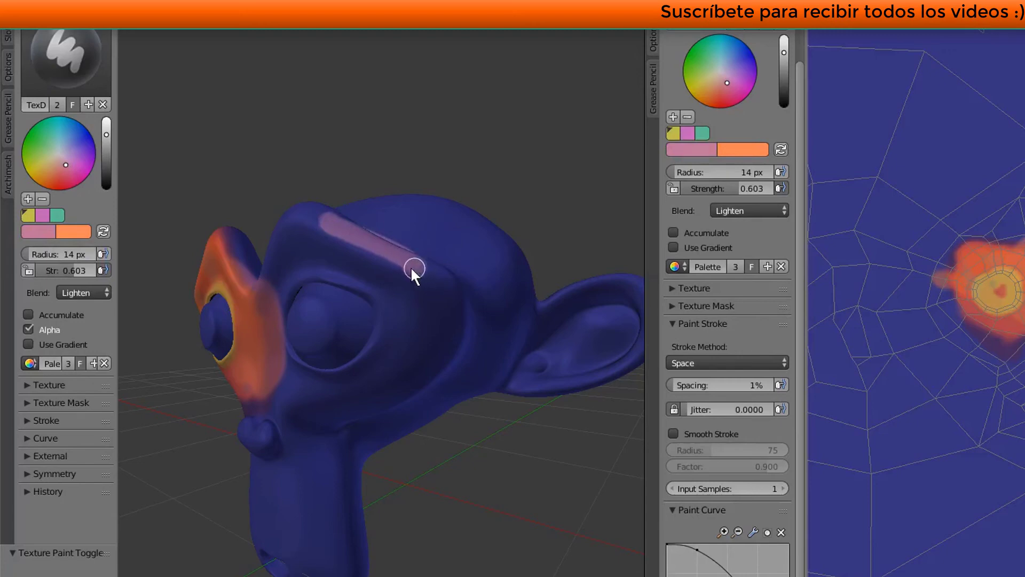
pyautogui.moveTo(344, 238)
pyautogui.mouseDown(button='middle')
pyautogui.moveTo(393, 384)
pyautogui.moveTo(380, 398)
pyautogui.moveTo(210, 321)
pyautogui.mouseUp(button='middle')
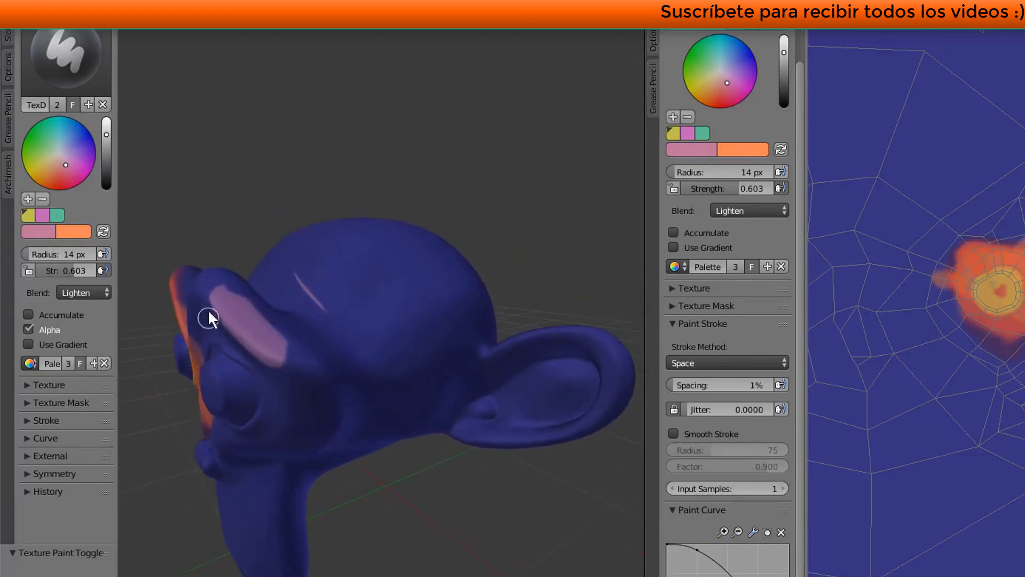
pyautogui.hotkey('ctrl', 'z')
# Step: Paint the inside of Suzanne's ear pink directly on the model
pyautogui.moveTo(322, 344)
pyautogui.mouseDown(button='middle')
pyautogui.moveTo(332, 368)
pyautogui.moveTo(379, 331)
pyautogui.moveTo(544, 347)
pyautogui.moveTo(339, 359)
pyautogui.moveTo(252, 348)
pyautogui.moveTo(502, 379)
pyautogui.moveTo(524, 376)
pyautogui.moveTo(519, 352)
pyautogui.mouseUp(button='middle')
pyautogui.scroll(5, 501, 379)
pyautogui.scroll(-4, 501, 379)
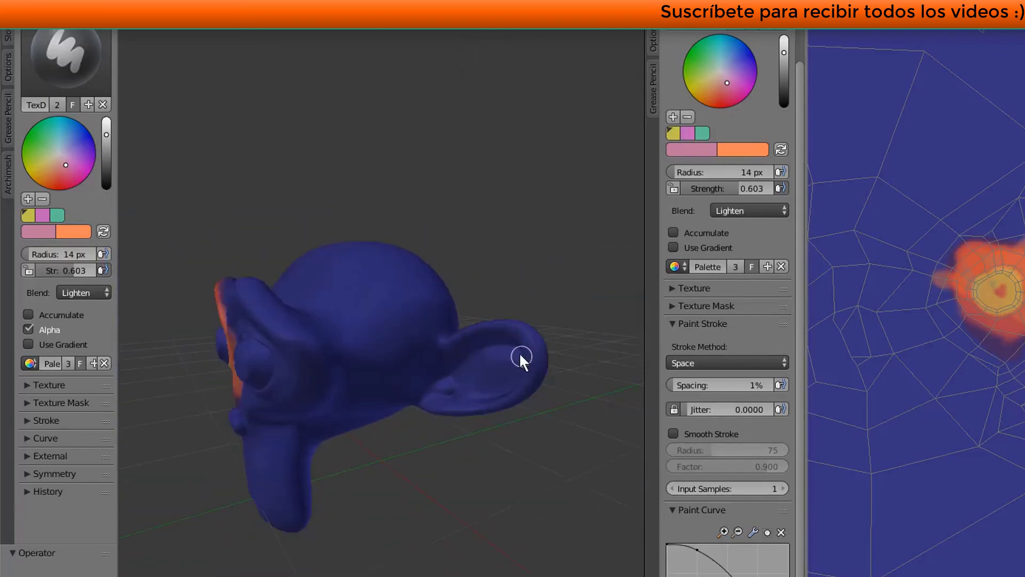
pyautogui.moveTo(469, 383); pyautogui.dragTo(542, 315, button='middle')
# Step: Switch to the Soften brush and then to the Smear brush, and smear the pink paint inside the ear
pyautogui.click(59, 53)
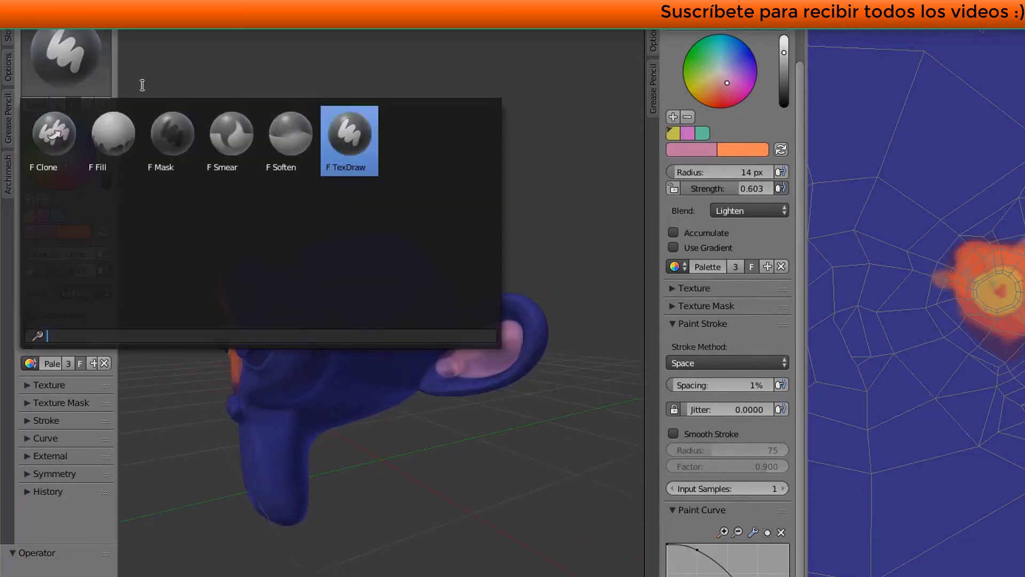
pyautogui.click(291, 145)
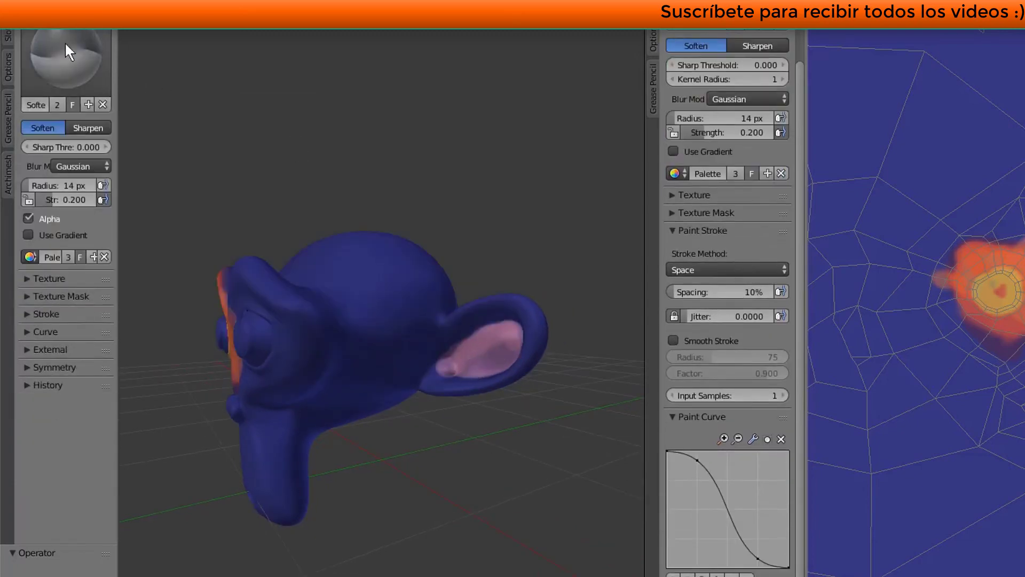
pyautogui.click(65, 43)
pyautogui.click(235, 134)
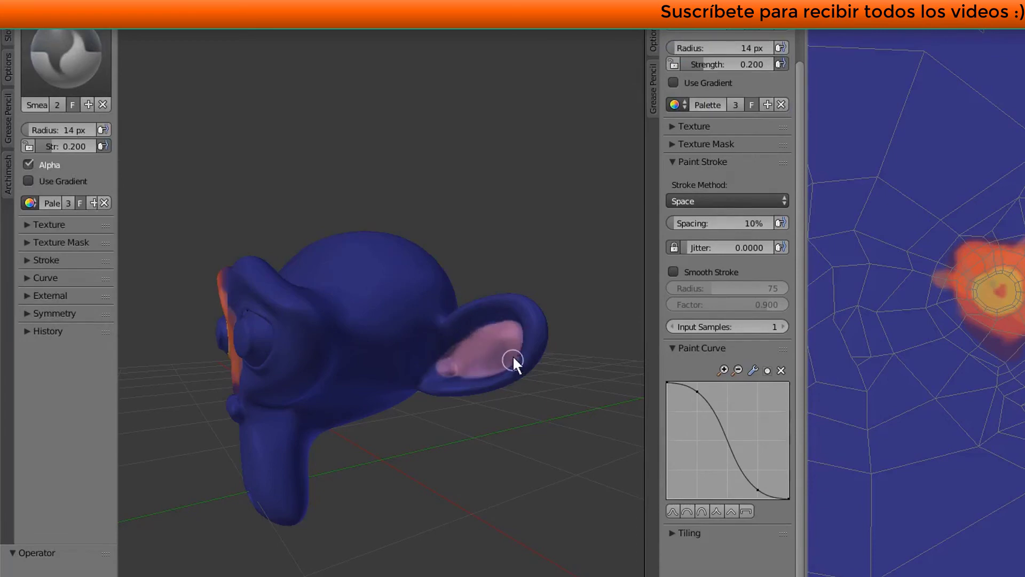
# Step: Paint a soft pink patch on the back of Suzanne's head with the TexDraw brush at radius 171 px and strength 0.247
pyautogui.moveTo(467, 359)
pyautogui.mouseDown(button='middle')
pyautogui.moveTo(488, 361)
pyautogui.moveTo(452, 361)
pyautogui.moveTo(468, 389)
pyautogui.moveTo(396, 367)
pyautogui.moveTo(166, 390)
pyautogui.moveTo(217, 304)
pyautogui.moveTo(469, 332)
pyautogui.moveTo(442, 343)
pyautogui.moveTo(355, 306)
pyautogui.moveTo(348, 256)
pyautogui.moveTo(419, 303)
pyautogui.mouseUp(button='middle')
pyautogui.scroll(2, 395, 364)
pyautogui.scroll(3, 423, 337)
pyautogui.click(9, 67)
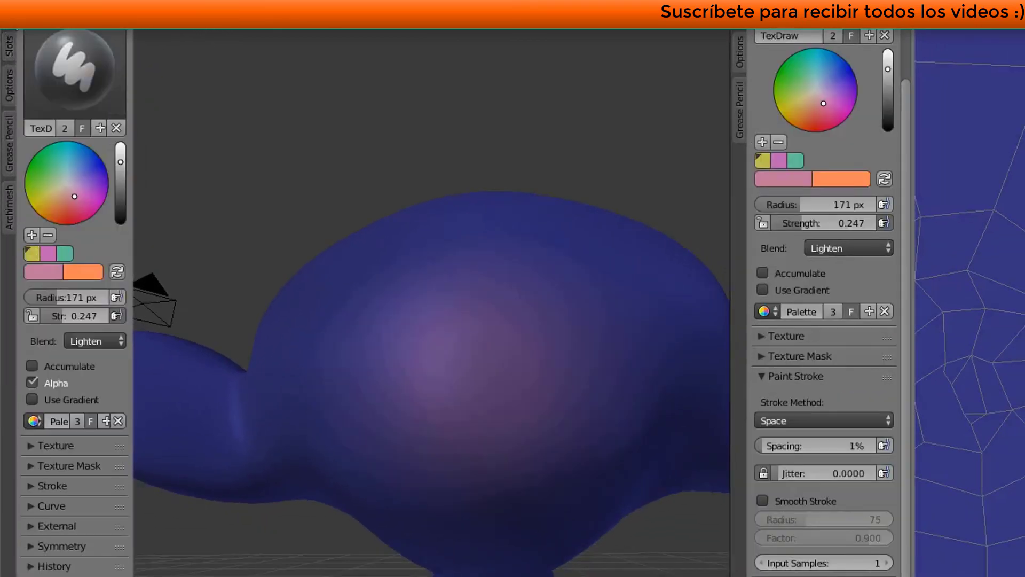
# Step: Set the brush strength to 0.151, show the Project Paint options, and spread the pink patch across the back of the head
pyautogui.moveTo(62, 315); pyautogui.dragTo(55, 315)
pyautogui.click(9, 85)
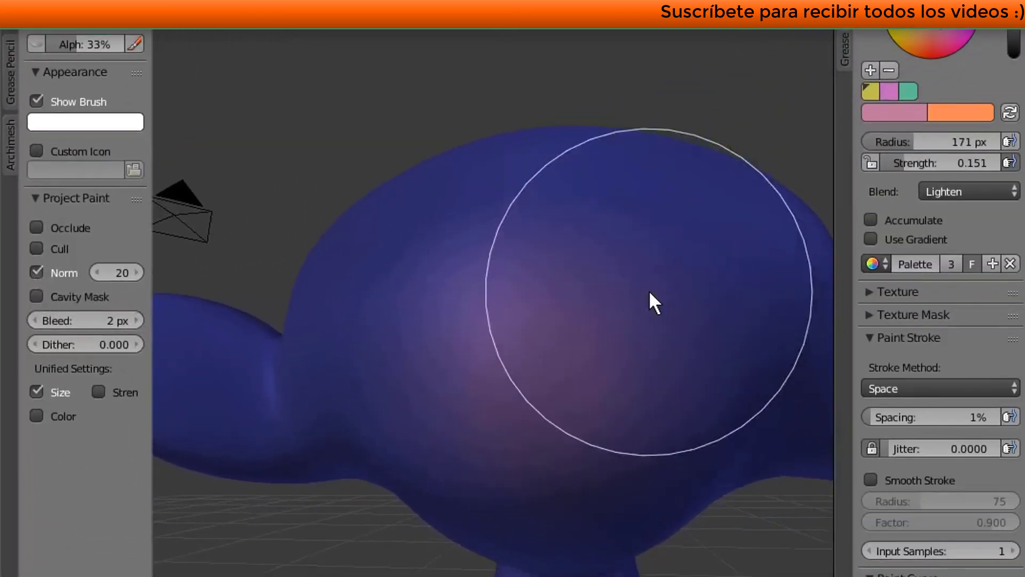
pyautogui.moveTo(649, 290); pyautogui.dragTo(617, 357, button='middle')
pyautogui.scroll(2, 617, 357)
pyautogui.scroll(-2, 615, 357)
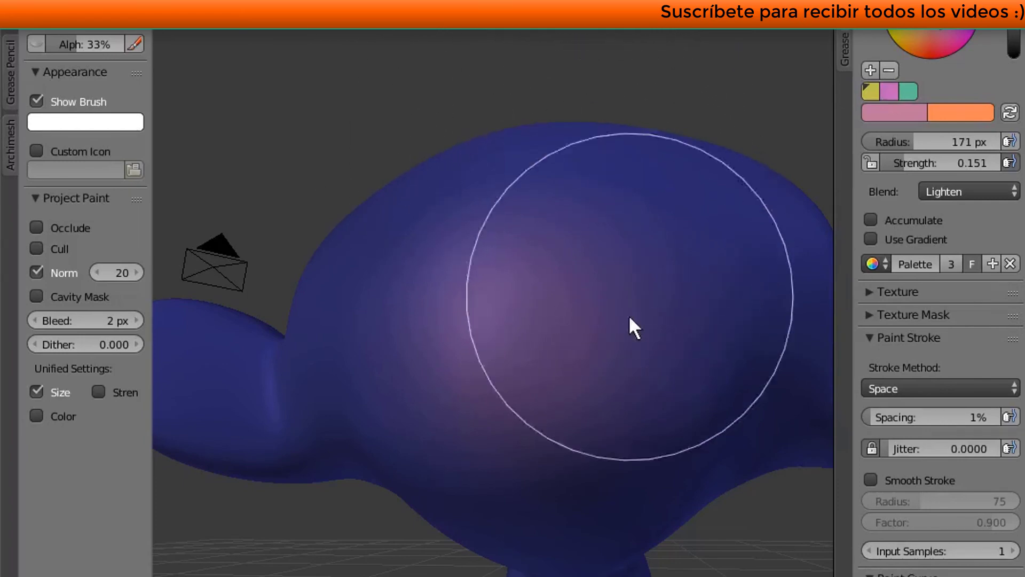
pyautogui.moveTo(585, 316); pyautogui.dragTo(611, 329, button='middle')
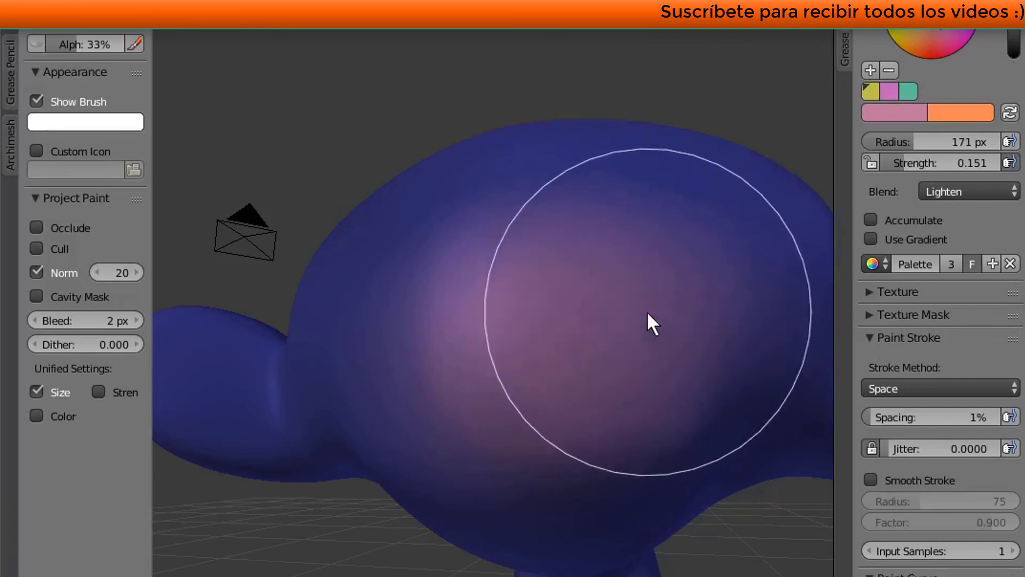
pyautogui.scroll(2, 668, 310)
pyautogui.moveTo(668, 309)
pyautogui.mouseDown(button='middle')
pyautogui.moveTo(645, 258)
pyautogui.moveTo(661, 382)
pyautogui.moveTo(658, 566)
pyautogui.mouseUp(button='middle')
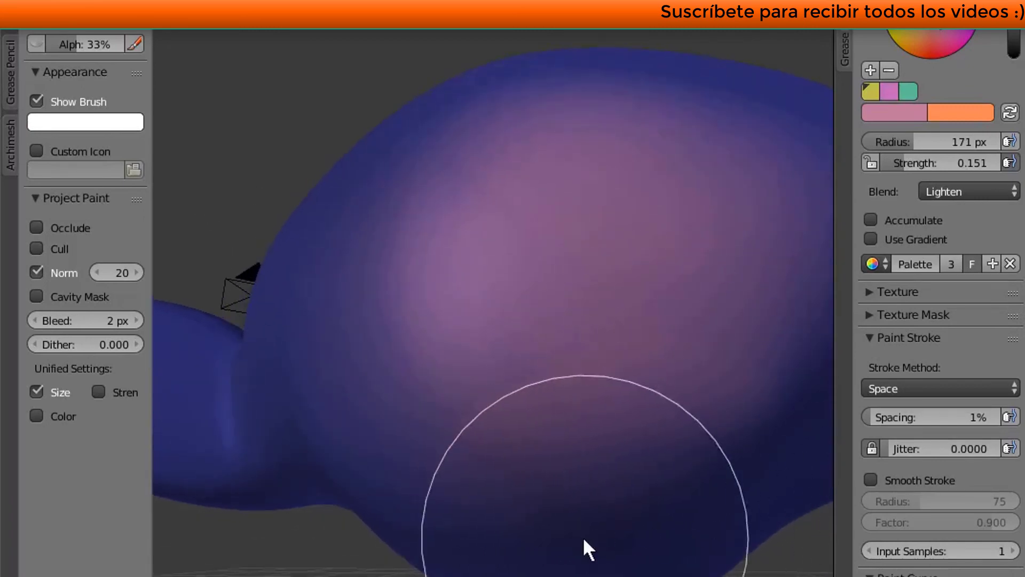
# Step: Examine the paint on the back of the head, inside the ear and around the eye from several angles
pyautogui.moveTo(583, 550); pyautogui.dragTo(652, 526, button='middle')
pyautogui.moveTo(570, 366)
pyautogui.mouseDown(button='middle')
pyautogui.moveTo(623, 373)
pyautogui.moveTo(591, 545)
pyautogui.moveTo(595, 497)
pyautogui.mouseUp(button='middle')
pyautogui.moveTo(709, 240); pyautogui.dragTo(680, 366, button='middle')
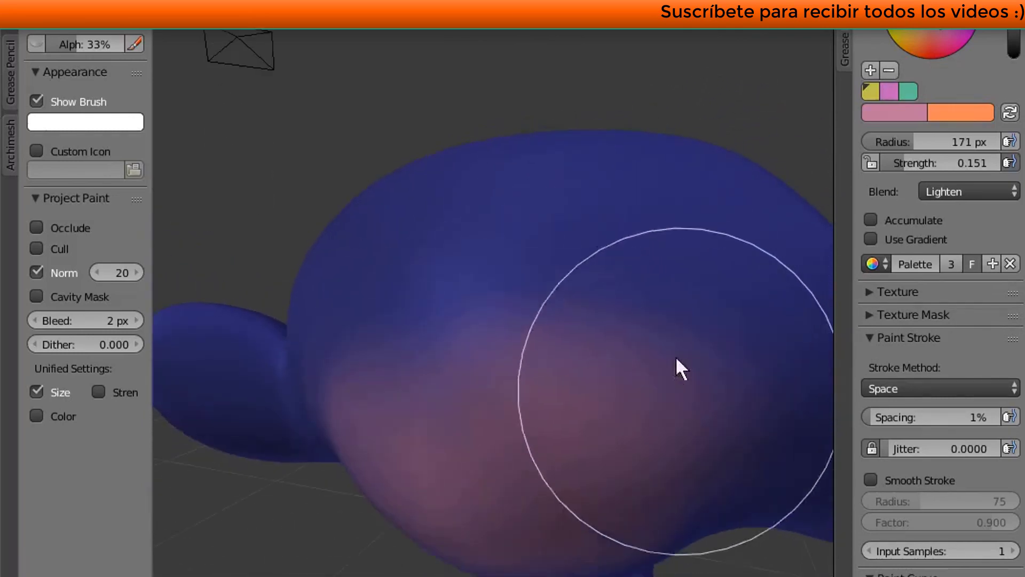
pyautogui.moveTo(643, 297)
pyautogui.mouseDown(button='middle')
pyautogui.moveTo(620, 431)
pyautogui.moveTo(654, 393)
pyautogui.mouseUp(button='middle')
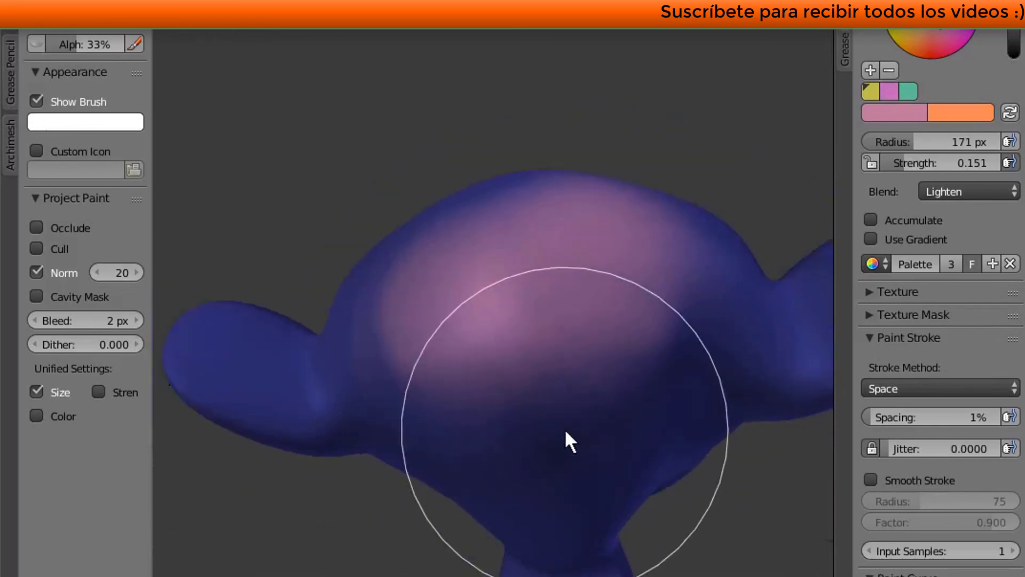
pyautogui.moveTo(691, 506)
pyautogui.mouseDown(button='middle')
pyautogui.moveTo(521, 338)
pyautogui.moveTo(675, 531)
pyautogui.moveTo(604, 465)
pyautogui.moveTo(544, 533)
pyautogui.moveTo(508, 473)
pyautogui.mouseUp(button='middle')
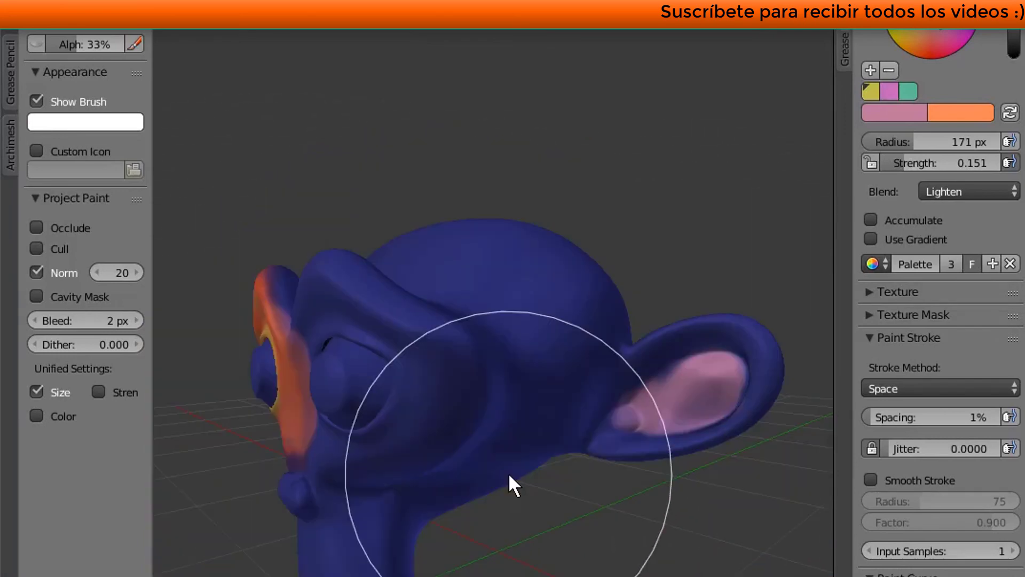
pyautogui.scroll(3, 652, 394)
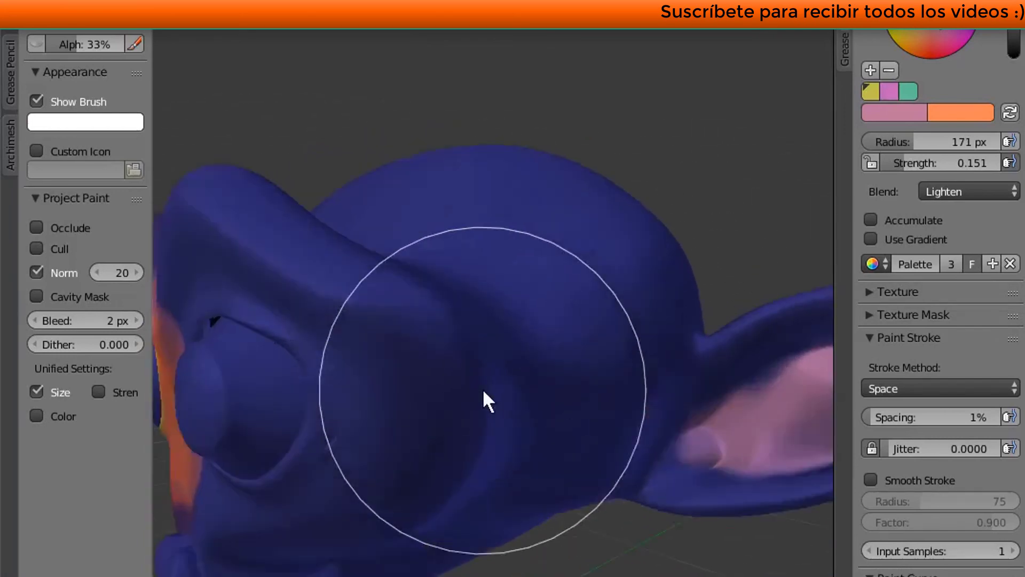
pyautogui.moveTo(484, 391)
pyautogui.mouseDown(button='middle')
pyautogui.moveTo(656, 418)
pyautogui.moveTo(828, 425)
pyautogui.moveTo(507, 407)
pyautogui.mouseUp(button='middle')
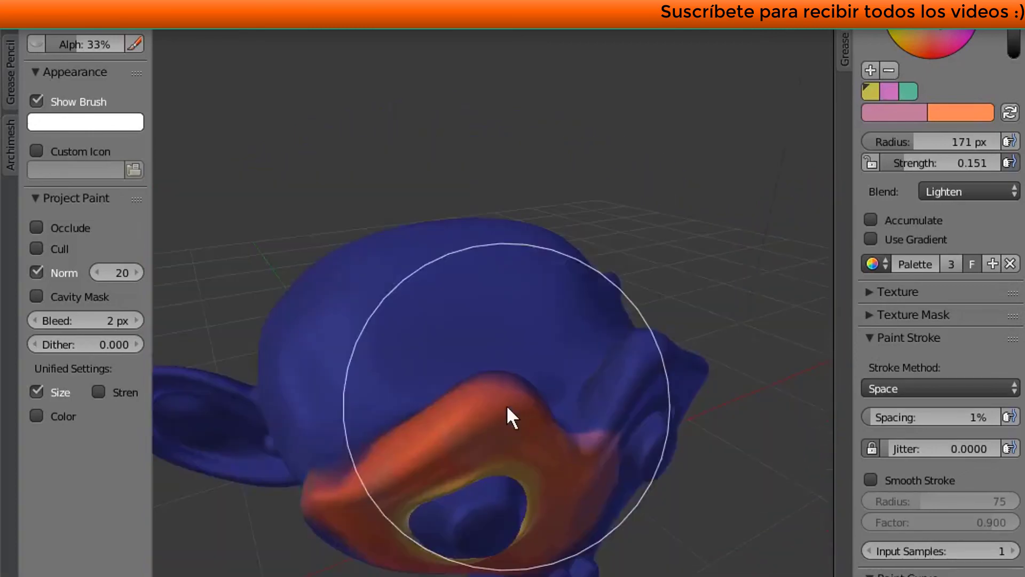